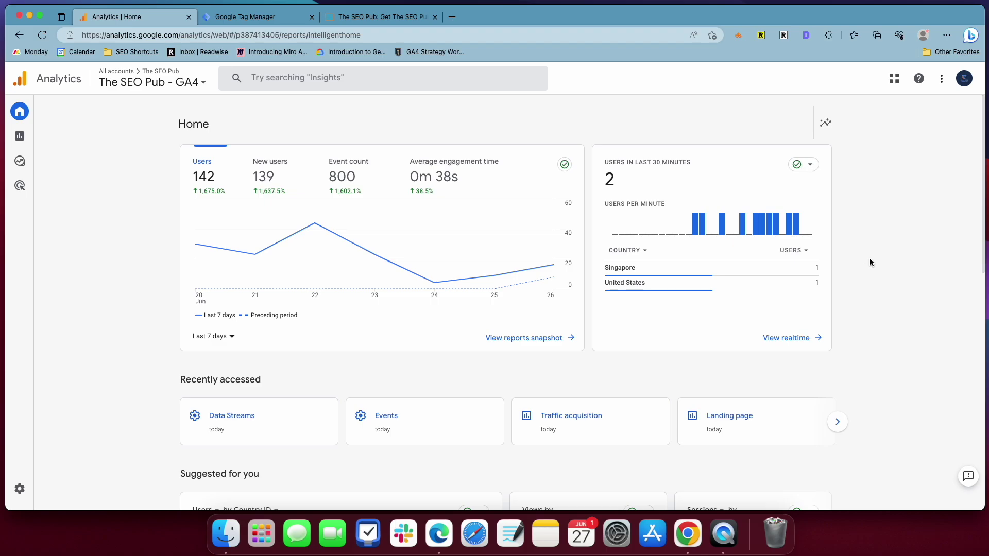
Open Enhanced measurement settings for The SEO Pub - GA4 stream via Admin > Data Streams.
{"action": "left_click", "coordinate": [407, 17]}
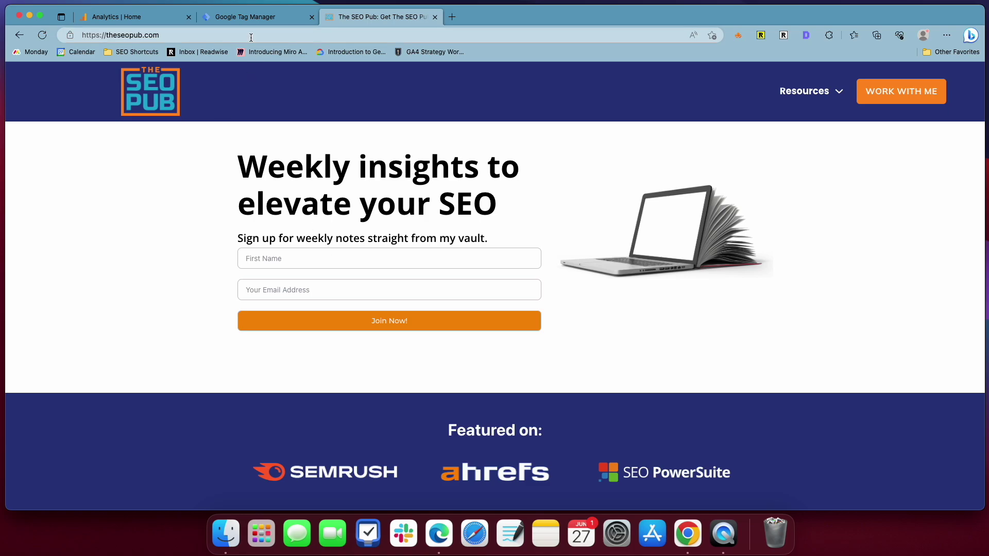
{"action": "left_click", "coordinate": [131, 16]}
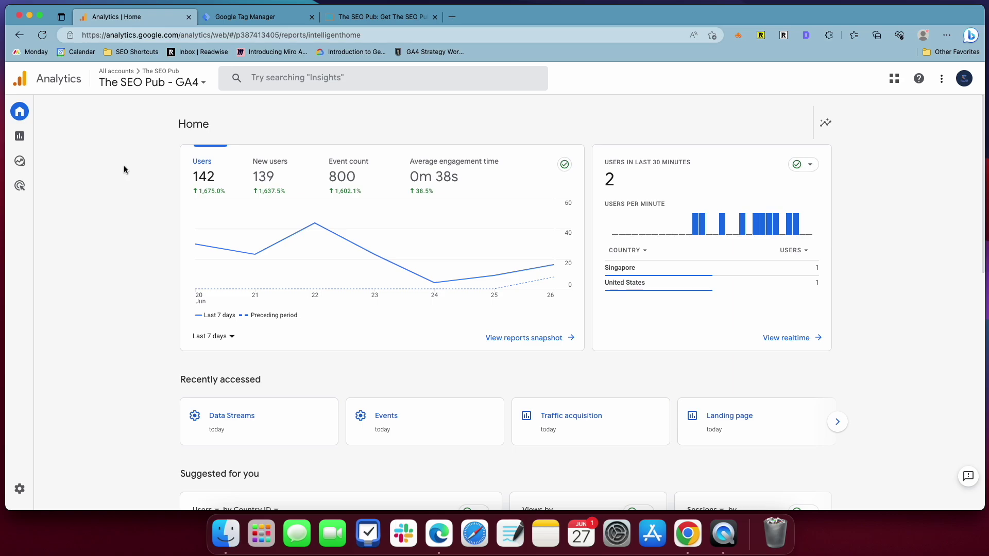
{"action": "left_click", "coordinate": [25, 498]}
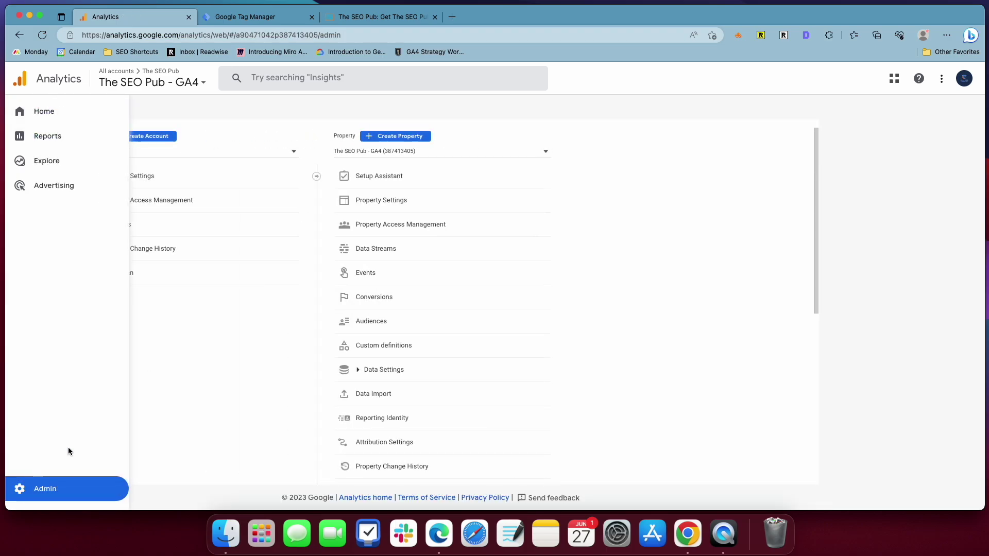
{"action": "left_click", "coordinate": [418, 250]}
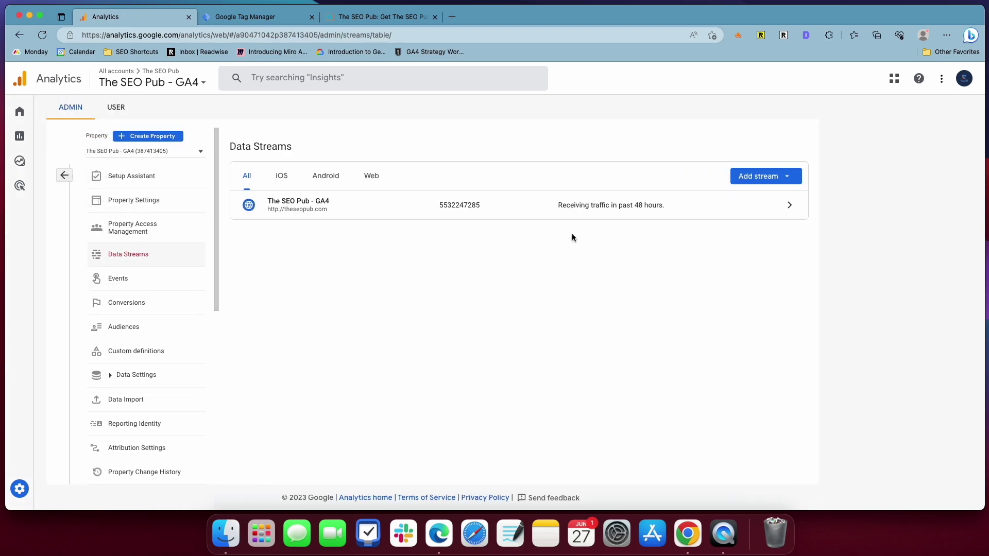
{"action": "left_click", "coordinate": [688, 213]}
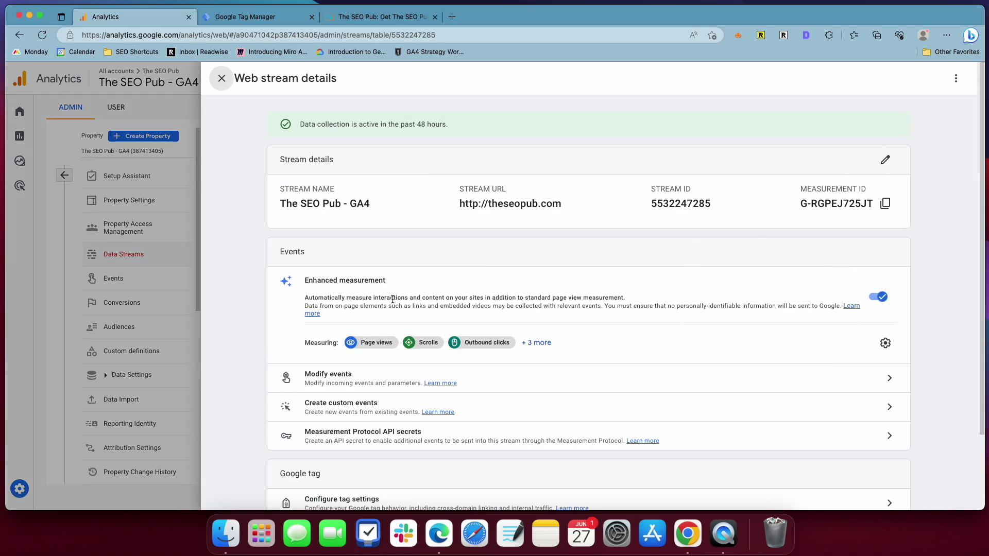
{"action": "left_click", "coordinate": [885, 344]}
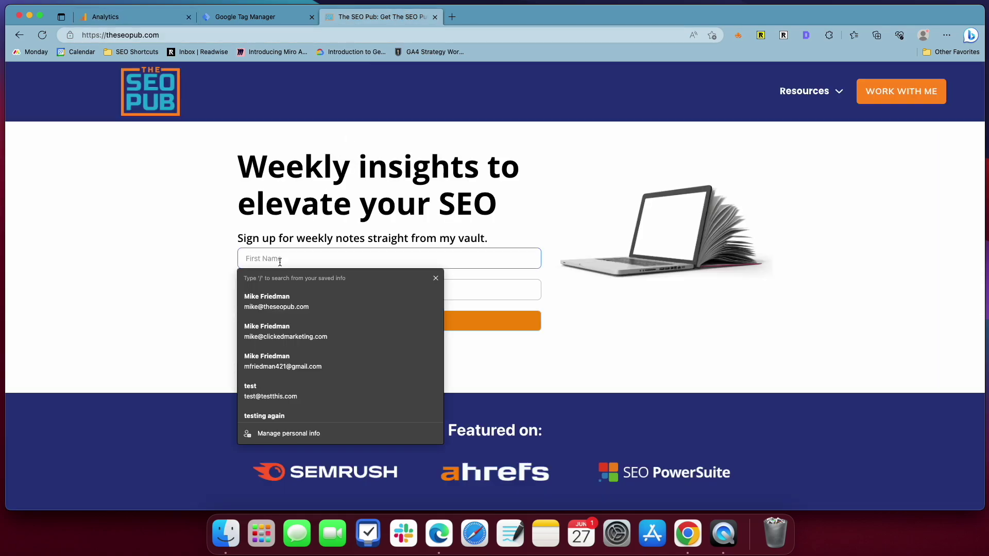
Fill the signup form with a test first name and email, then submit it.
{"action": "type", "text": "mike"}
{"action": "key", "text": "Tab"}
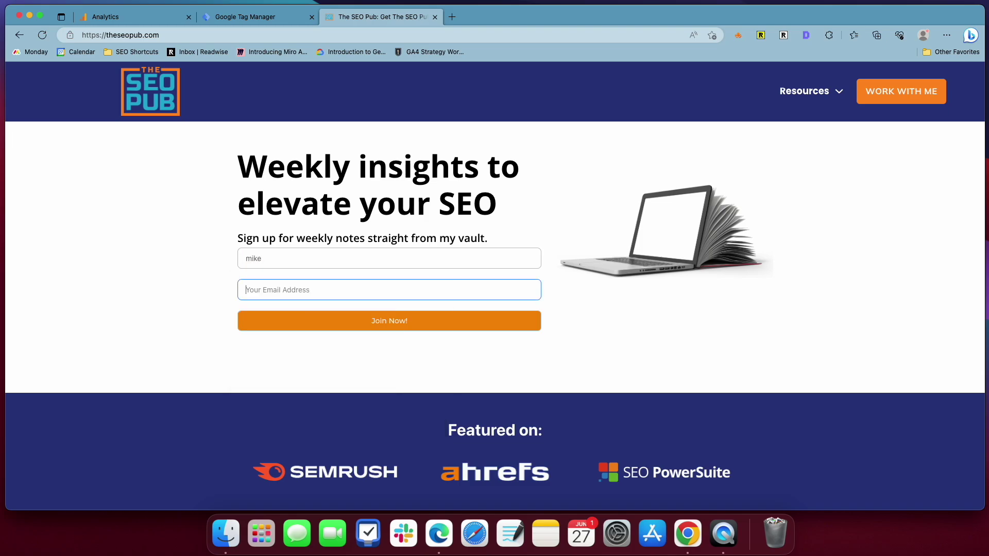
{"action": "type", "text": "email"}
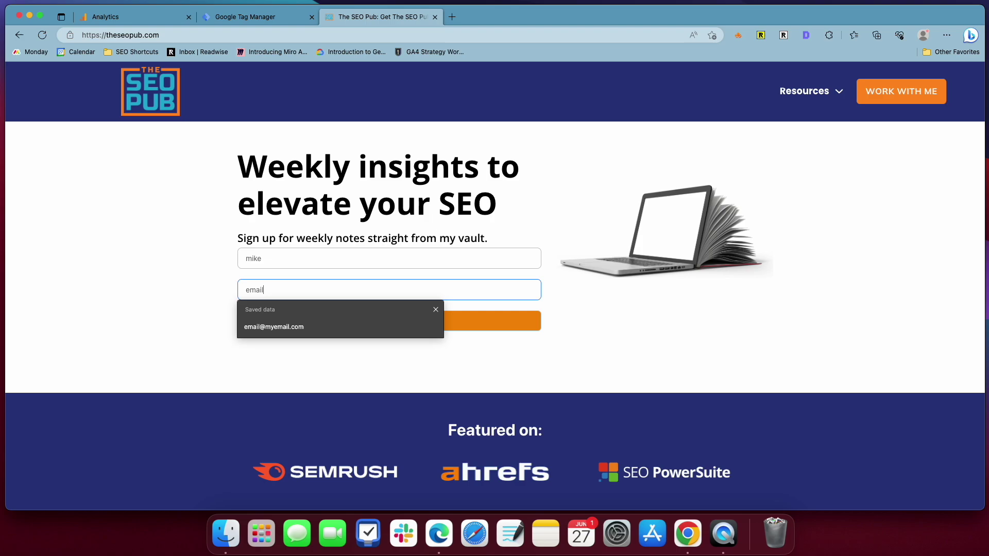
{"action": "type", "text": "@email"}
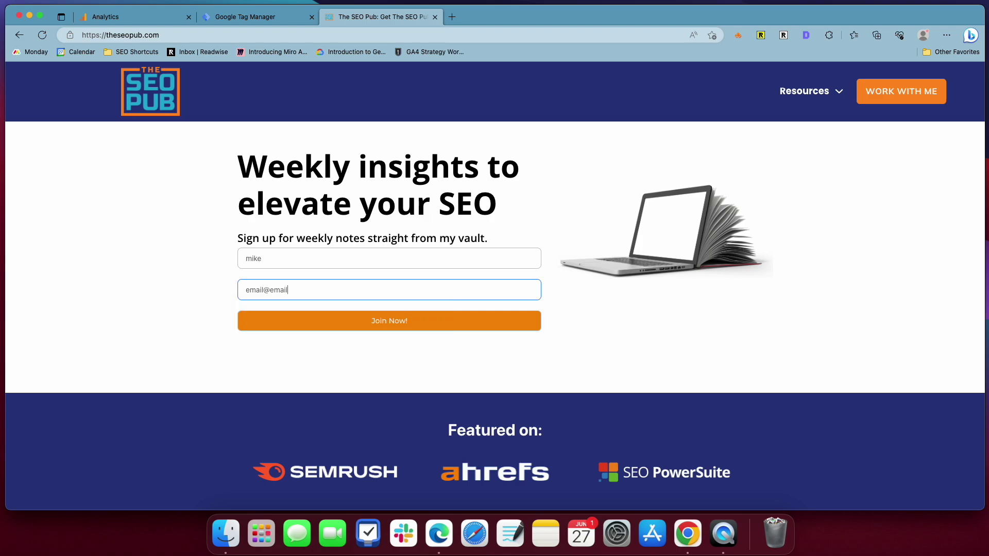
{"action": "left_click", "coordinate": [422, 324]}
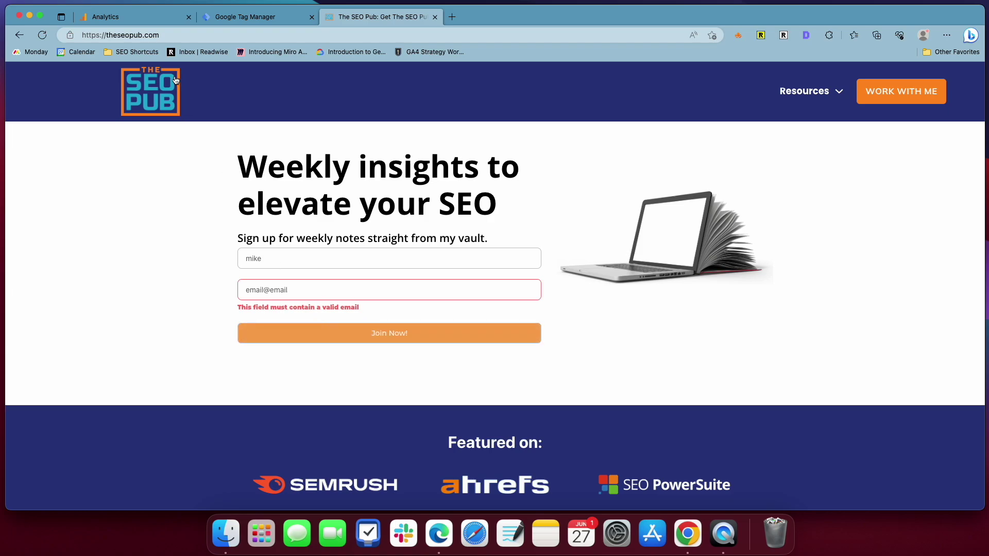
Complete the test email address with '.com' and resubmit the signup form.
{"action": "left_click", "coordinate": [145, 21]}
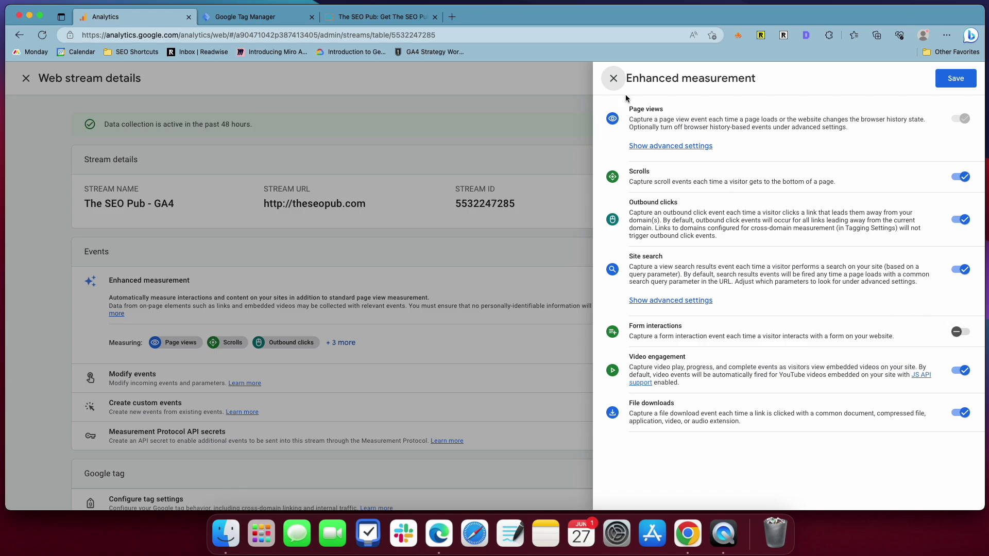
{"action": "left_click", "coordinate": [426, 23]}
{"action": "left_click", "coordinate": [322, 287]}
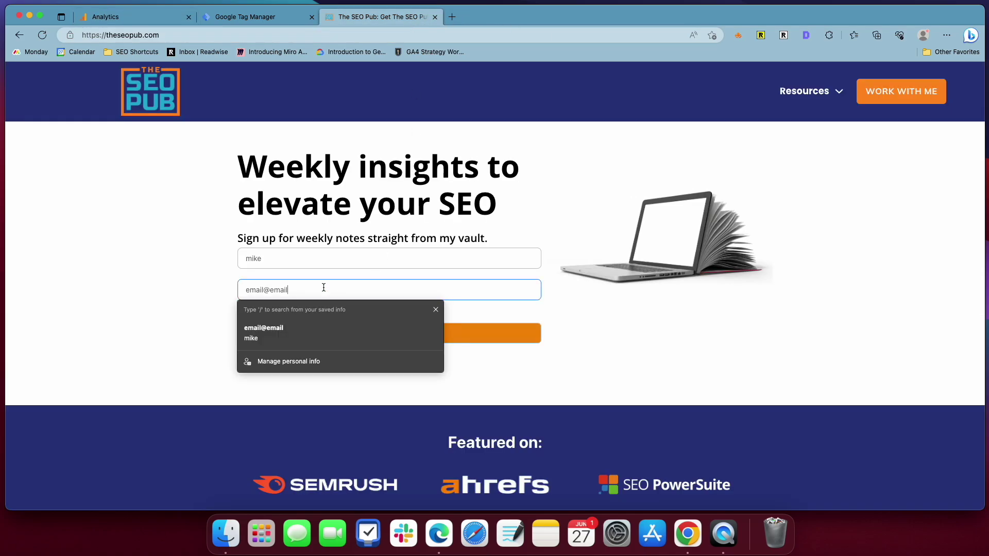
{"action": "type", "text": ".com"}
{"action": "left_click", "coordinate": [345, 344]}
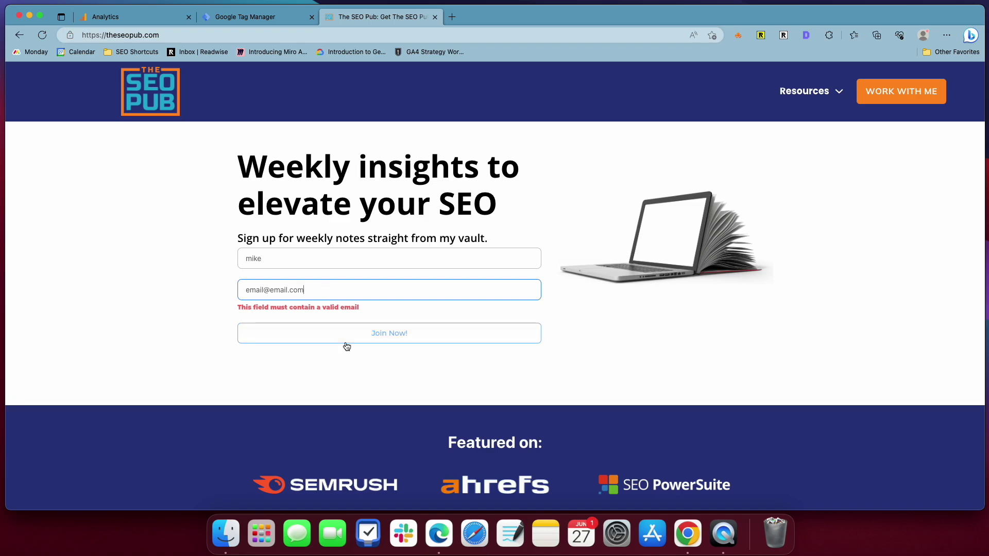
Clear the test email and first name from the signup form.
{"action": "key", "text": "super+a"}
{"action": "key", "text": "BackSpace"}
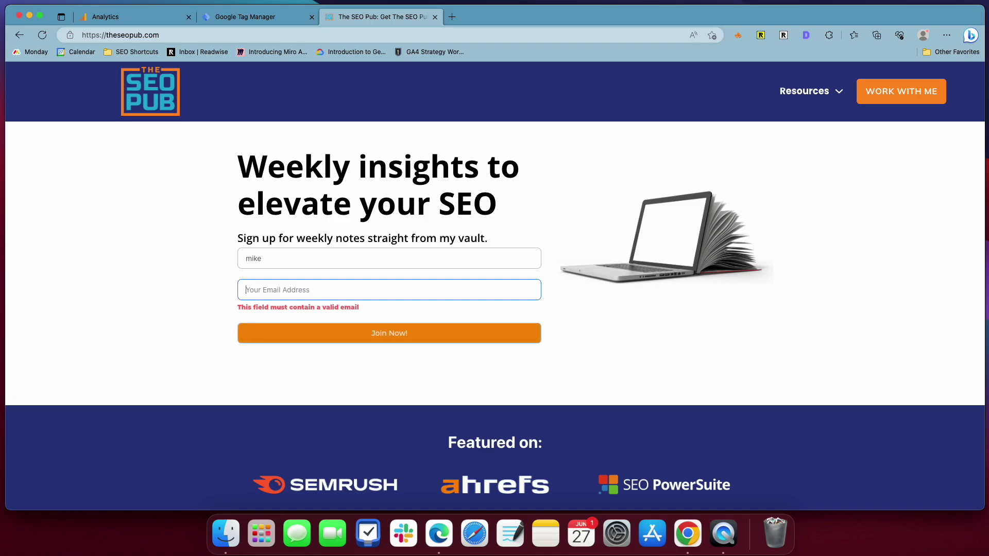
{"action": "left_click", "coordinate": [283, 256]}
{"action": "key", "text": "super+a"}
{"action": "key", "text": "BackSpace"}
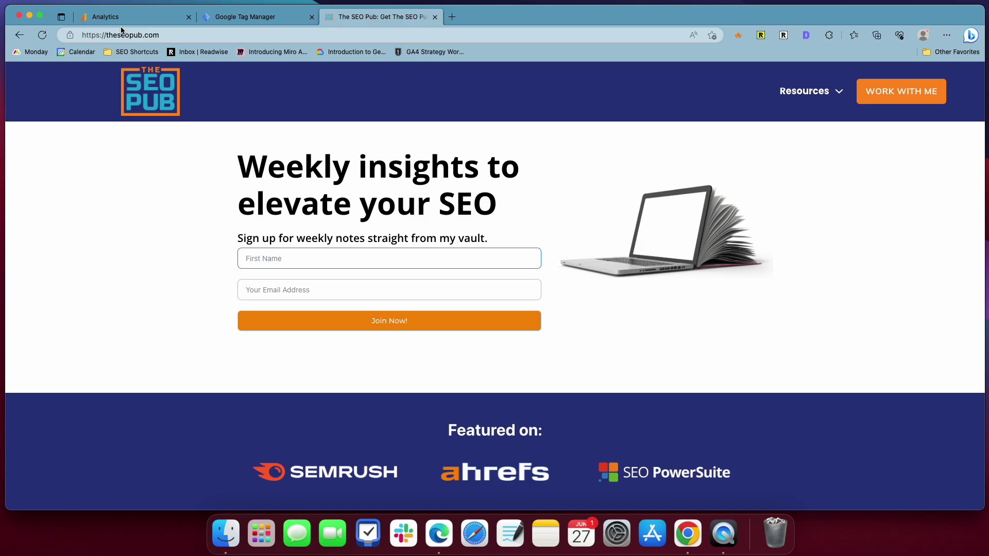
{"action": "left_click", "coordinate": [121, 19]}
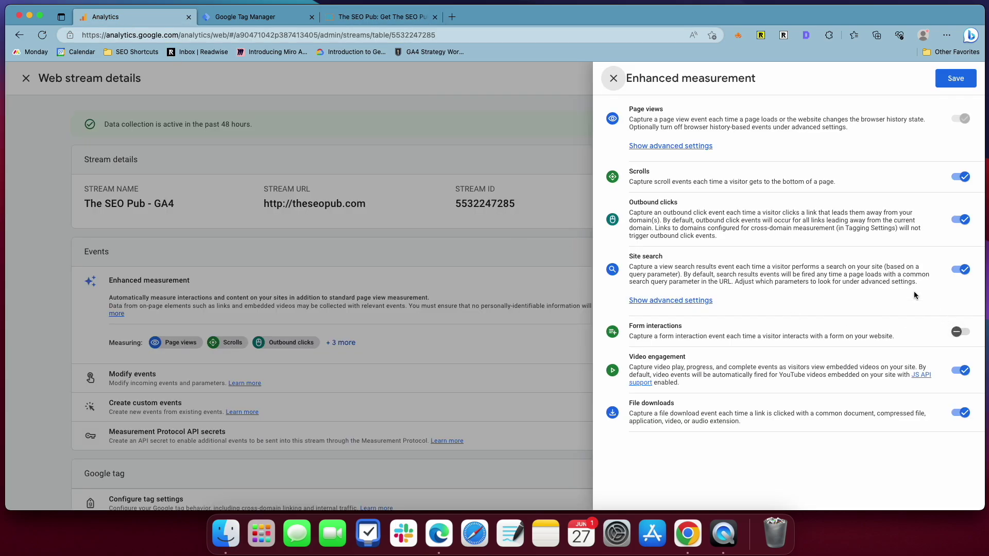
Save Enhanced measurement with Form interactions off, close stream details, and return to Analytics Home.
{"action": "left_click", "coordinate": [955, 78]}
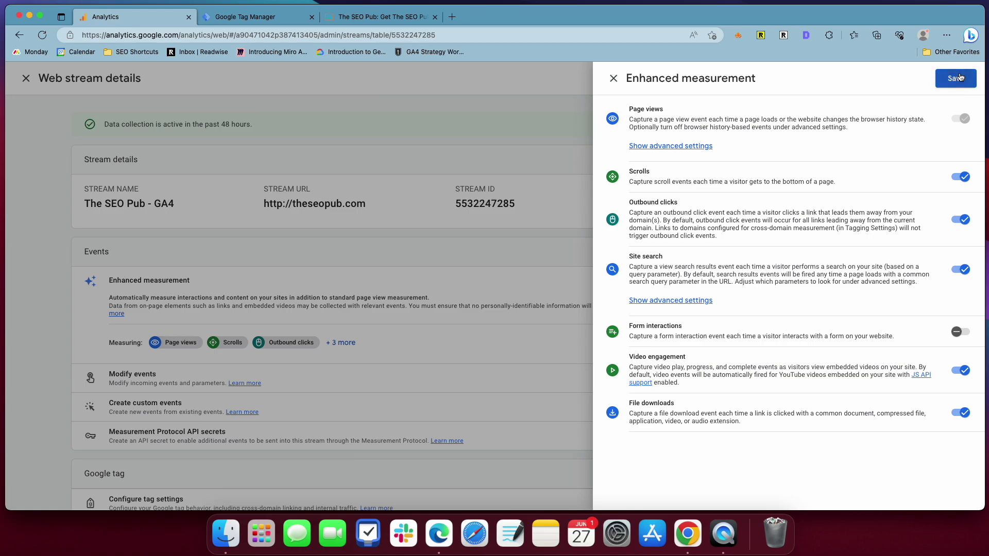
{"action": "left_click", "coordinate": [221, 78]}
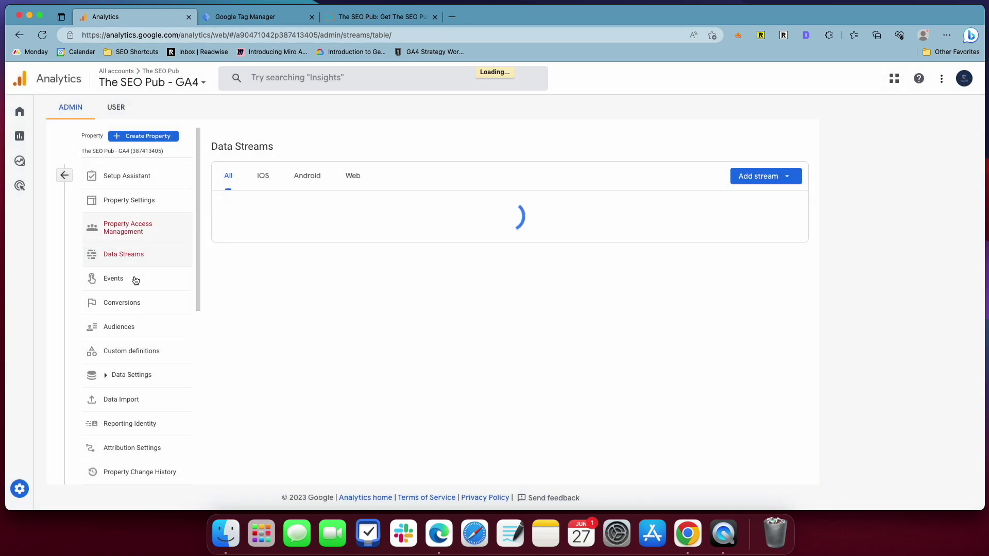
{"action": "left_click", "coordinate": [16, 113]}
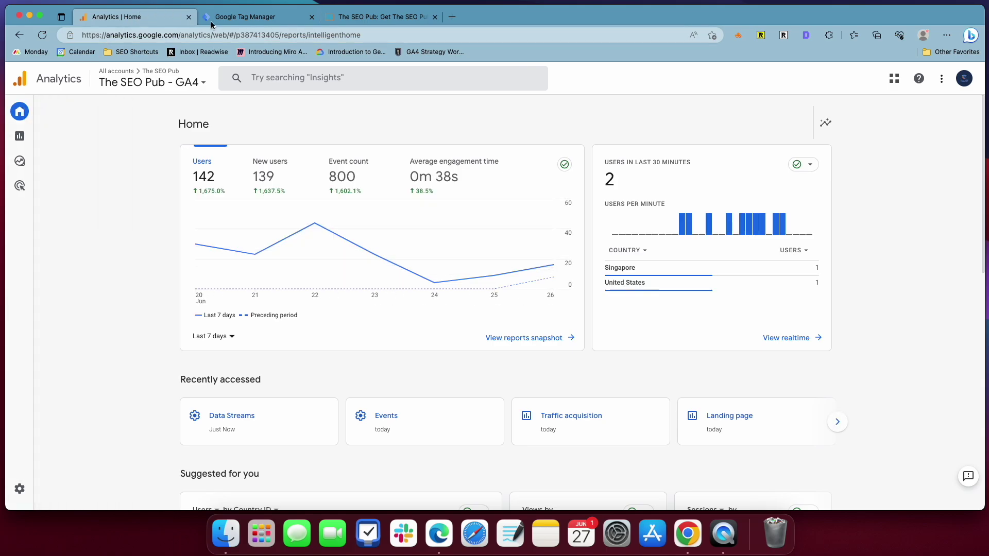
{"action": "left_click", "coordinate": [236, 16]}
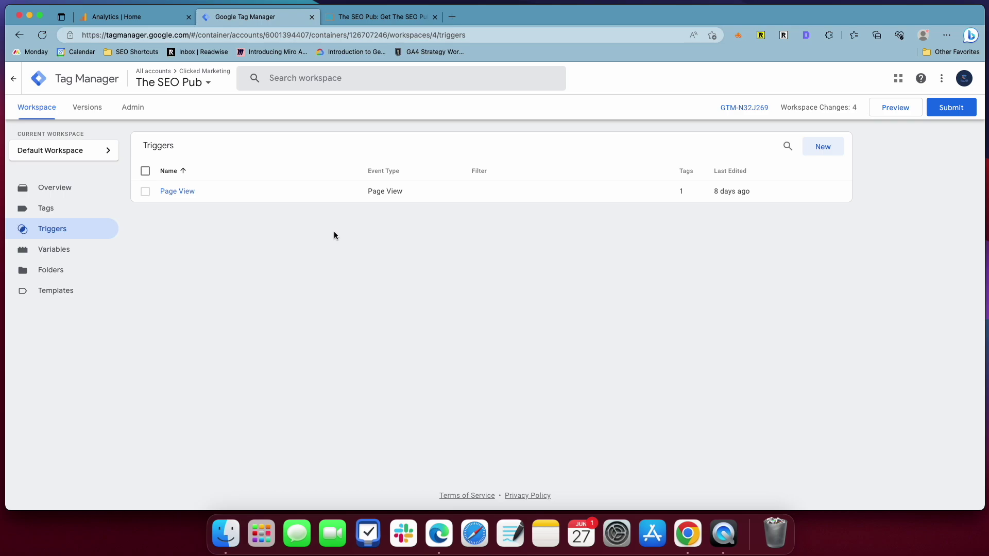
Enable all six Form built-in variables, including Form ID, in the Variables configuration.
{"action": "left_click", "coordinate": [46, 208]}
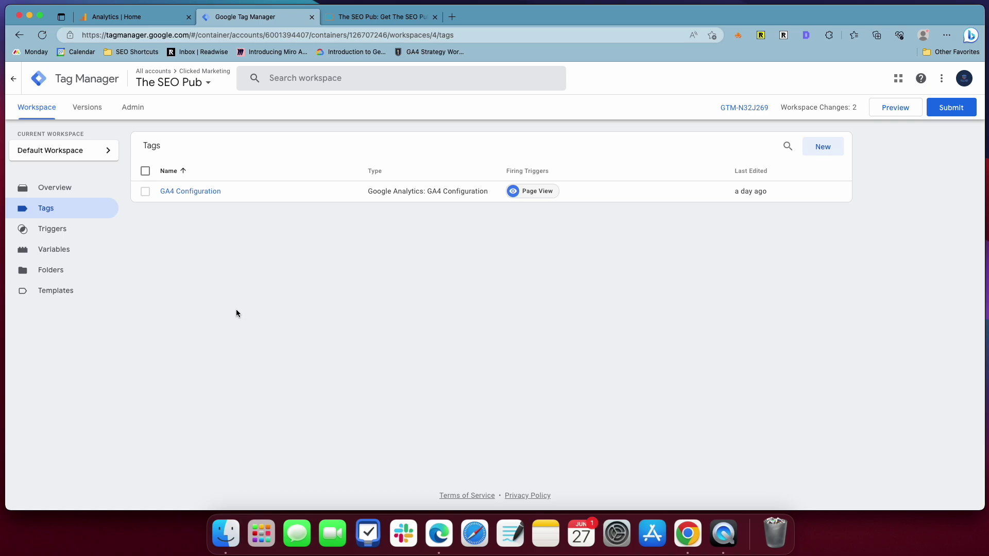
{"action": "left_click", "coordinate": [58, 252]}
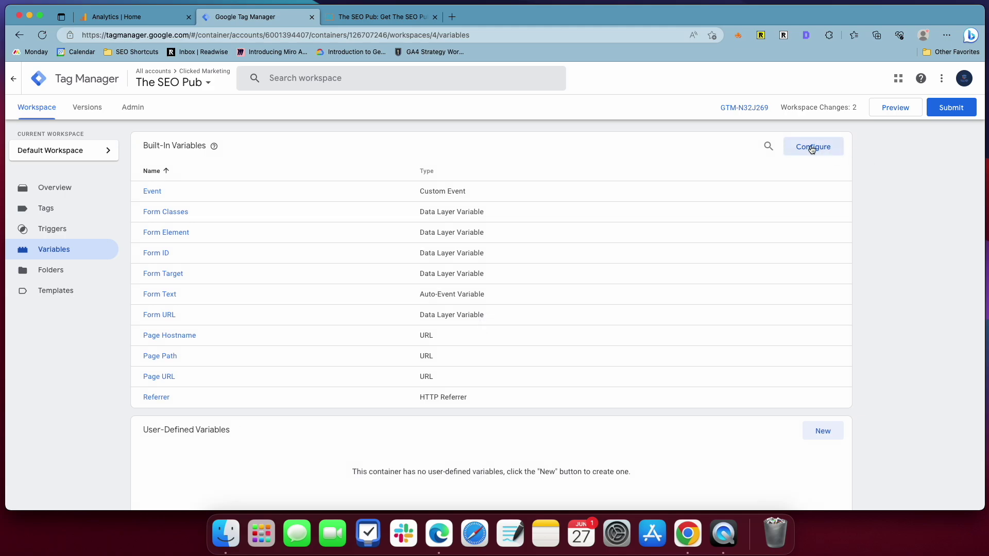
{"action": "left_click", "coordinate": [812, 147]}
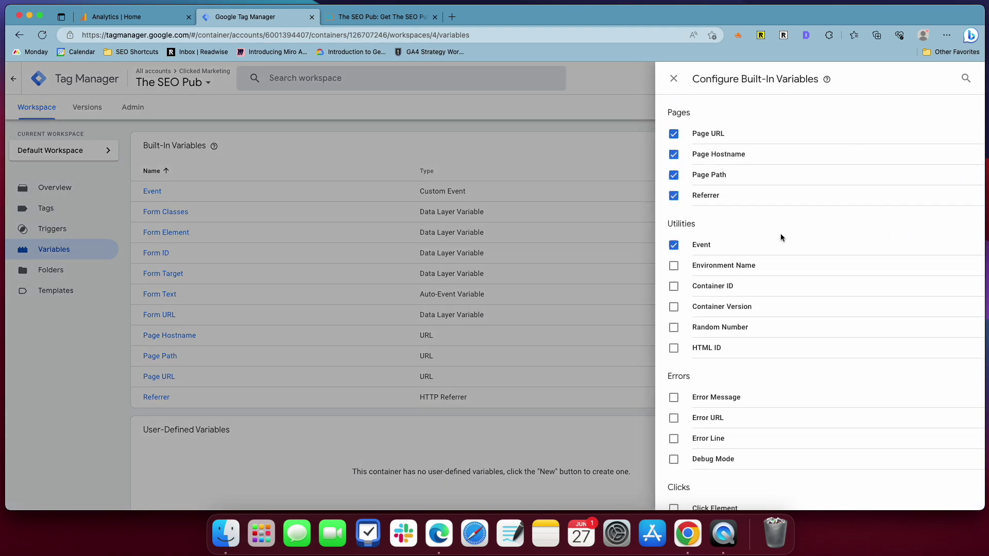
{"action": "scroll", "coordinate": [780, 234], "scroll_direction": "down", "scroll_amount": 8}
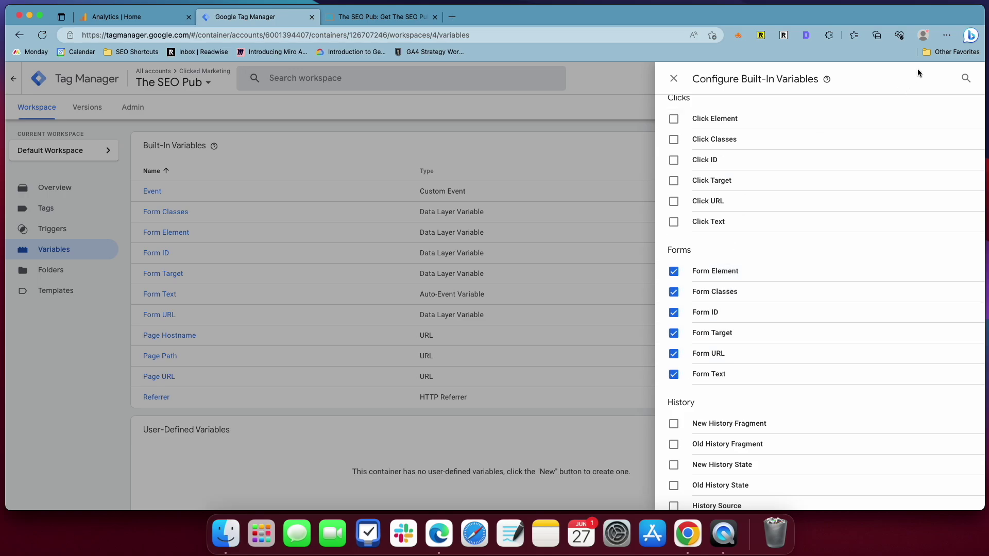
{"action": "left_click", "coordinate": [675, 80]}
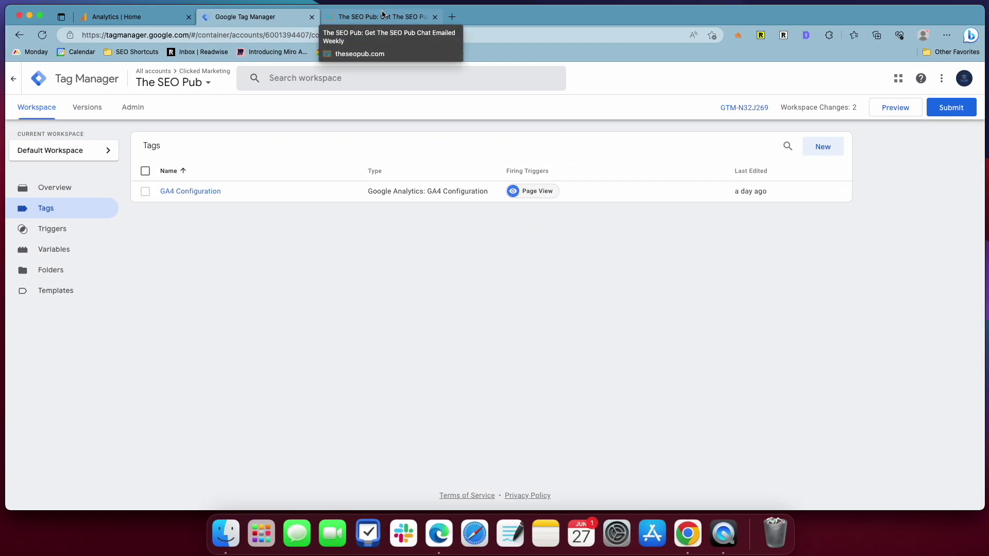
Scroll through The SEO Pub website to review its newsletter signup form.
{"action": "left_click", "coordinate": [384, 20]}
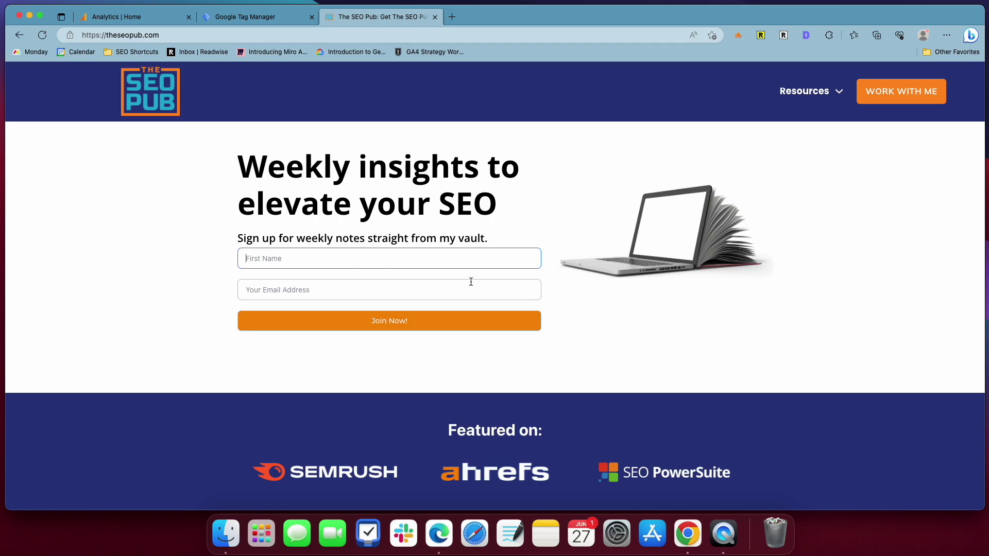
{"action": "scroll", "coordinate": [583, 286], "scroll_direction": "down", "scroll_amount": 20}
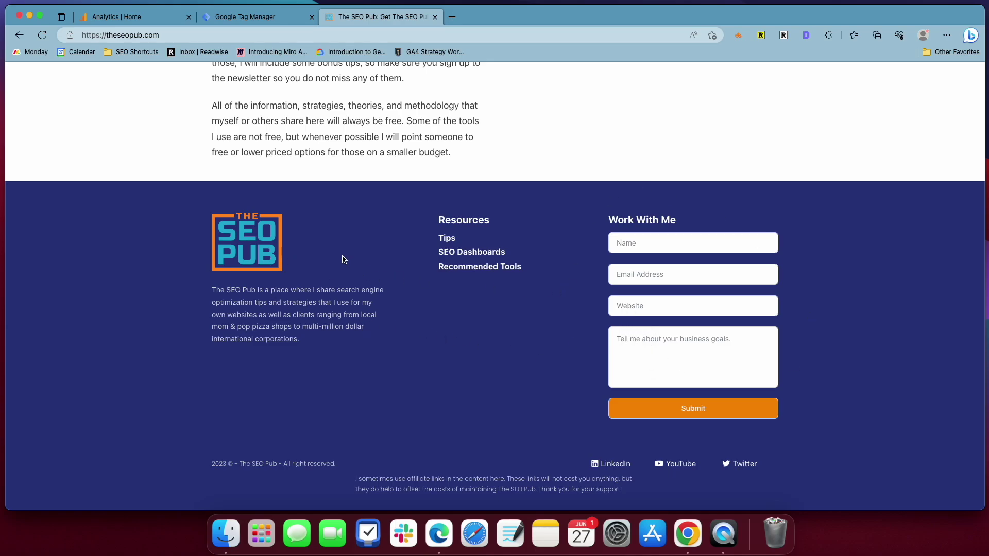
{"action": "scroll", "coordinate": [343, 258], "scroll_direction": "up", "scroll_amount": 15}
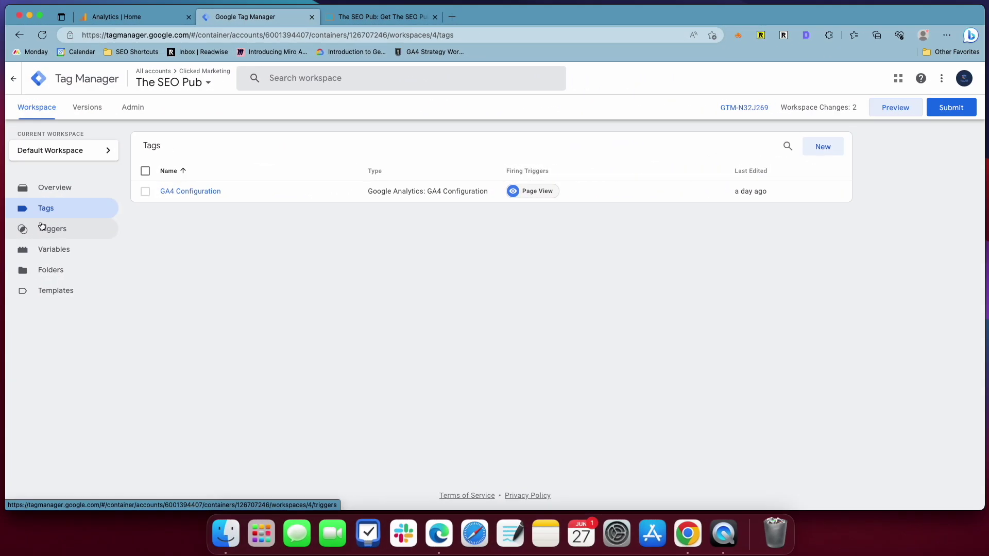
Create a new tag named 'Email Signup' with the Google Analytics: GA4 Event type.
{"action": "left_click", "coordinate": [830, 147]}
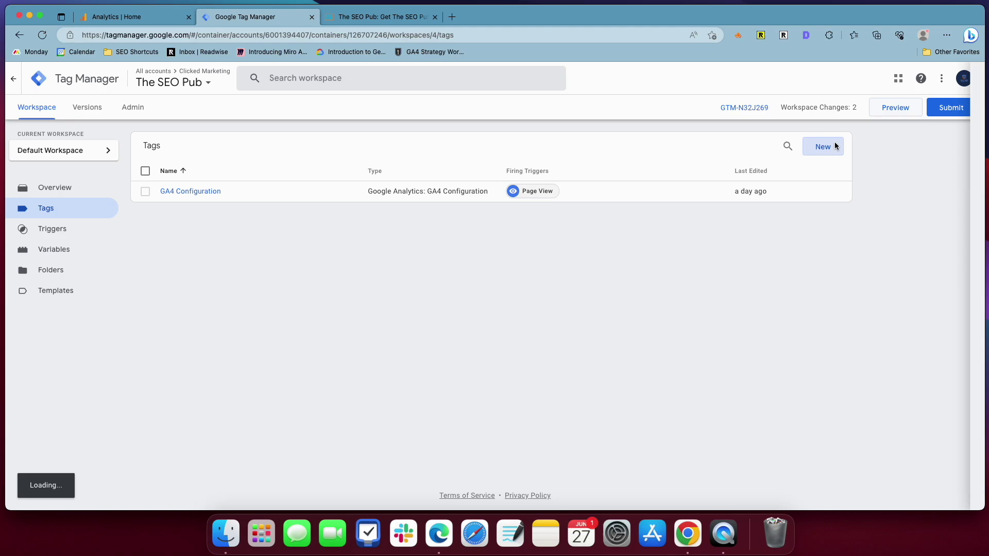
{"action": "left_click", "coordinate": [307, 79]}
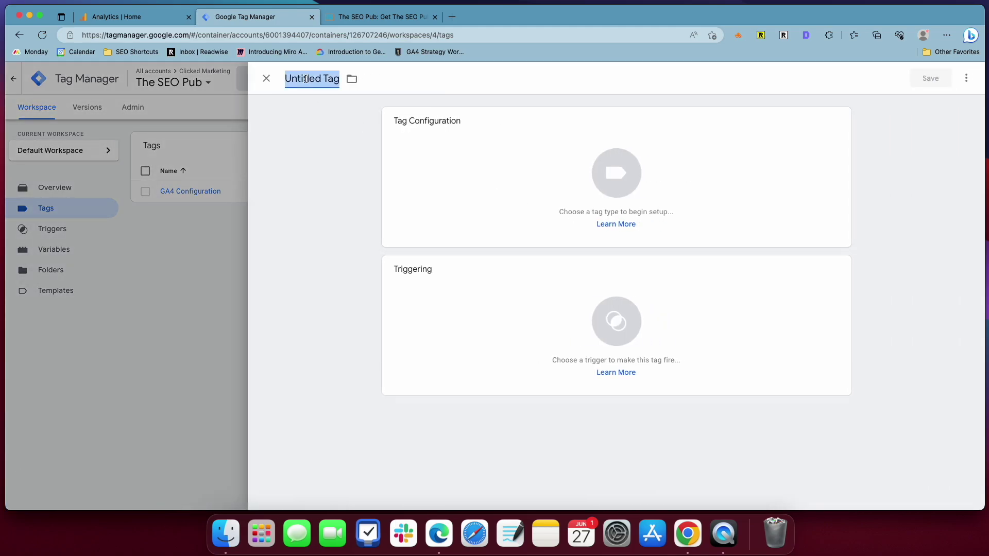
{"action": "type", "text": "Email Signup"}
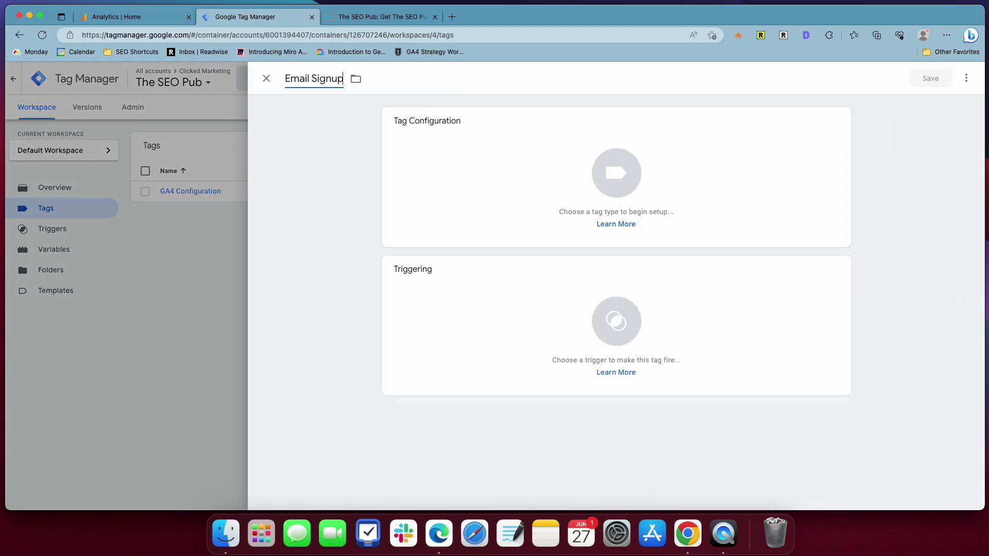
{"action": "left_click", "coordinate": [631, 188]}
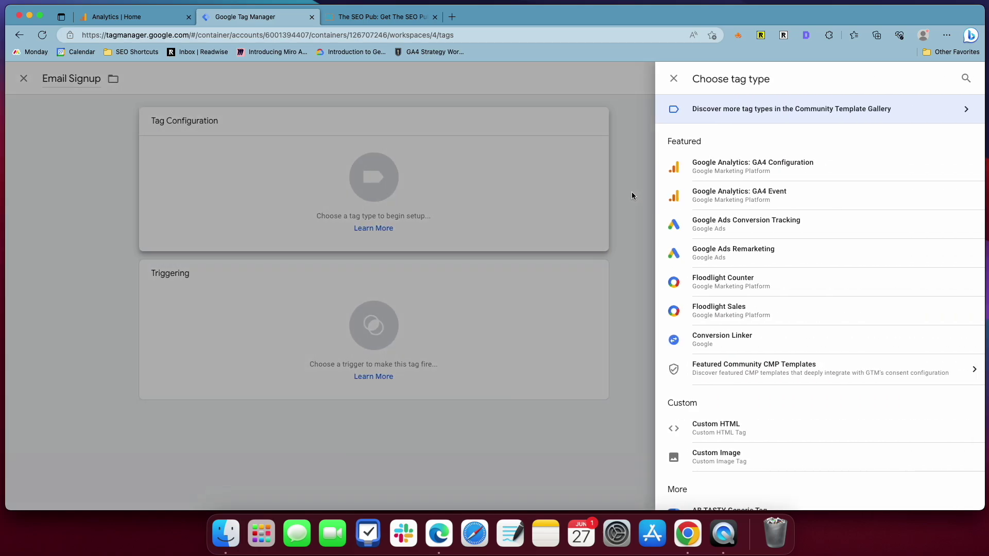
{"action": "left_click", "coordinate": [812, 194]}
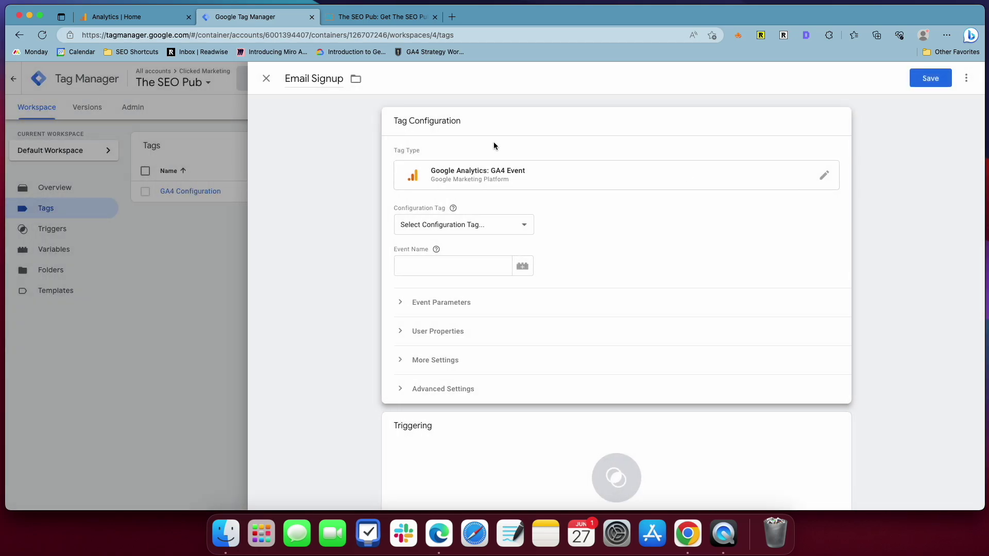
{"action": "left_click", "coordinate": [442, 225]}
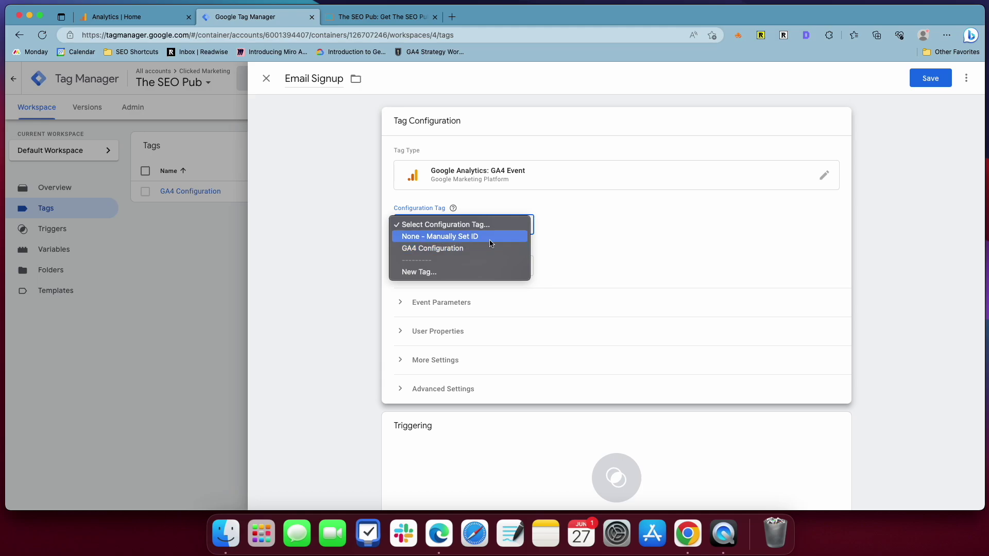
{"action": "left_click", "coordinate": [567, 237]}
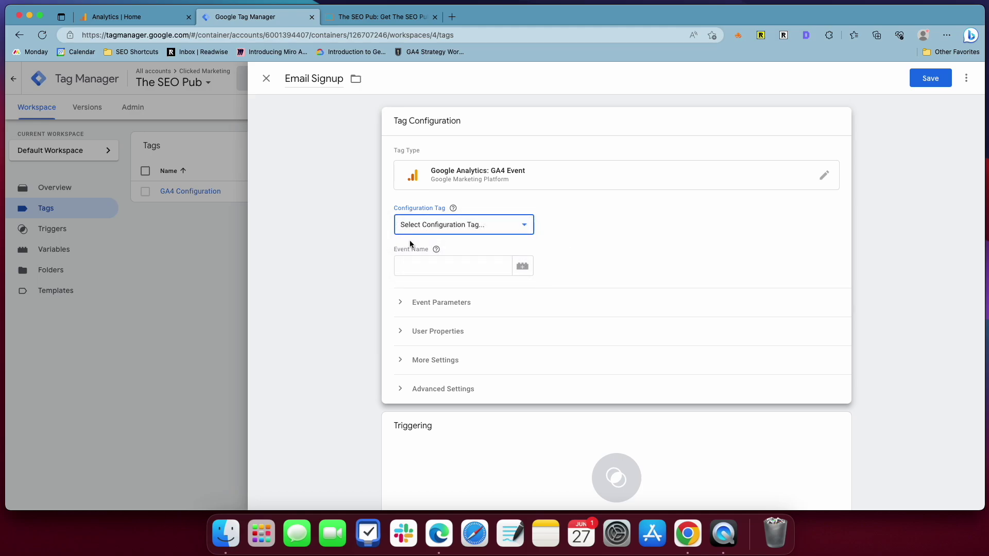
{"action": "left_click", "coordinate": [145, 14]}
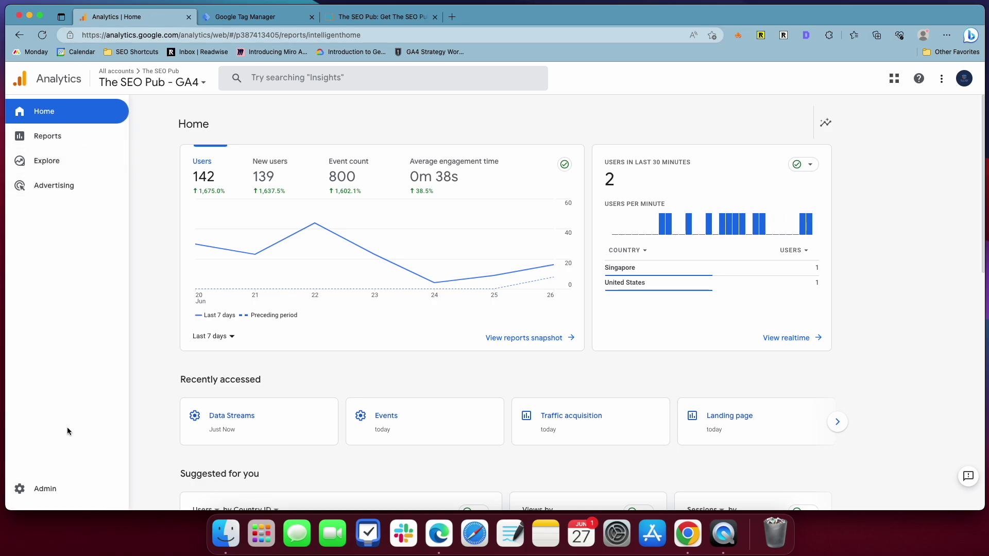
Copy The SEO Pub - GA4 web stream's Measurement ID from Admin > Data Streams.
{"action": "left_click", "coordinate": [47, 488]}
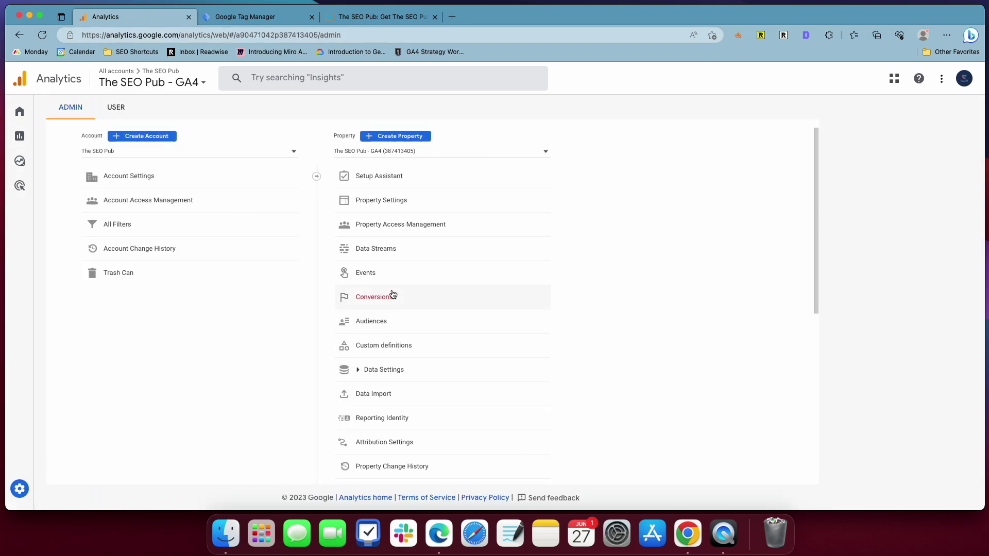
{"action": "left_click", "coordinate": [396, 250]}
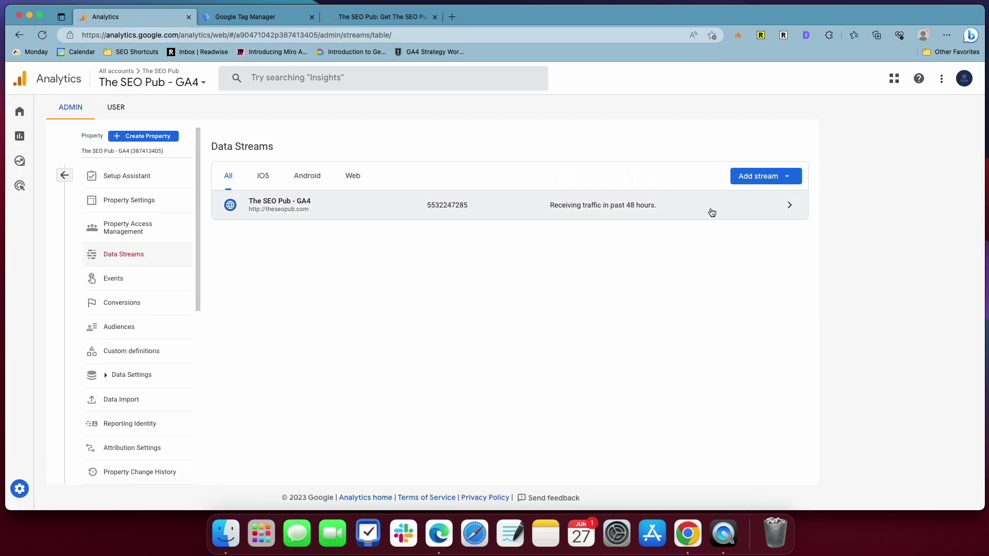
{"action": "left_click", "coordinate": [661, 207]}
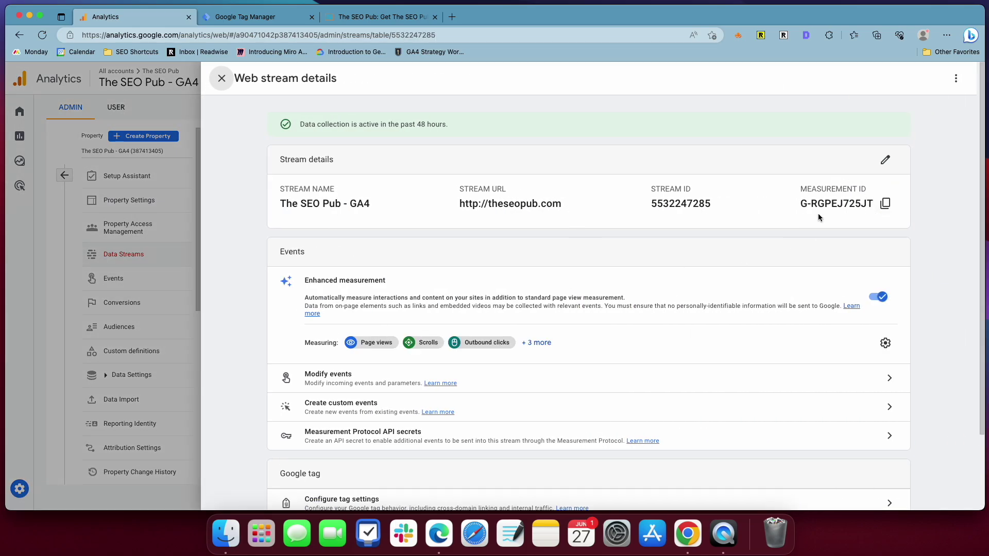
{"action": "left_click", "coordinate": [884, 206]}
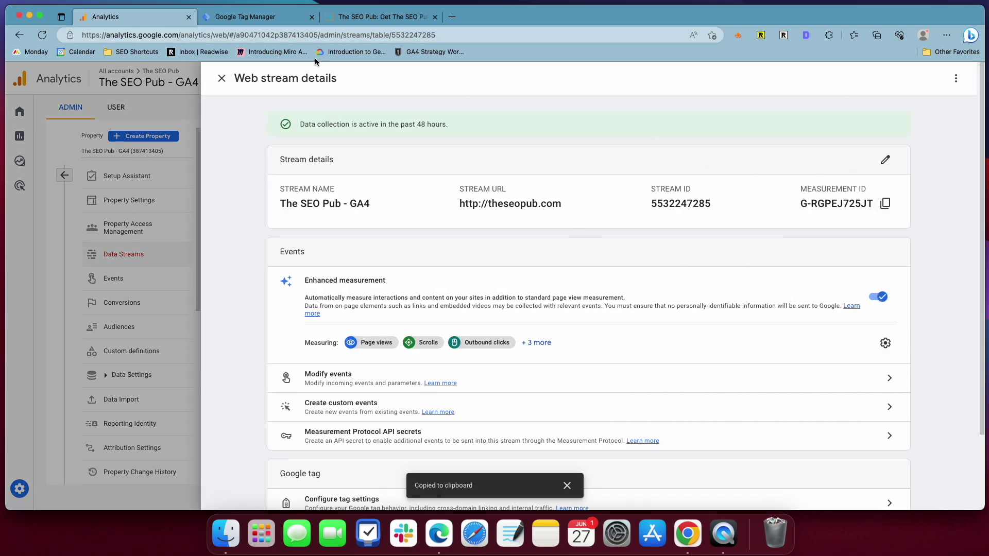
{"action": "left_click", "coordinate": [381, 16]}
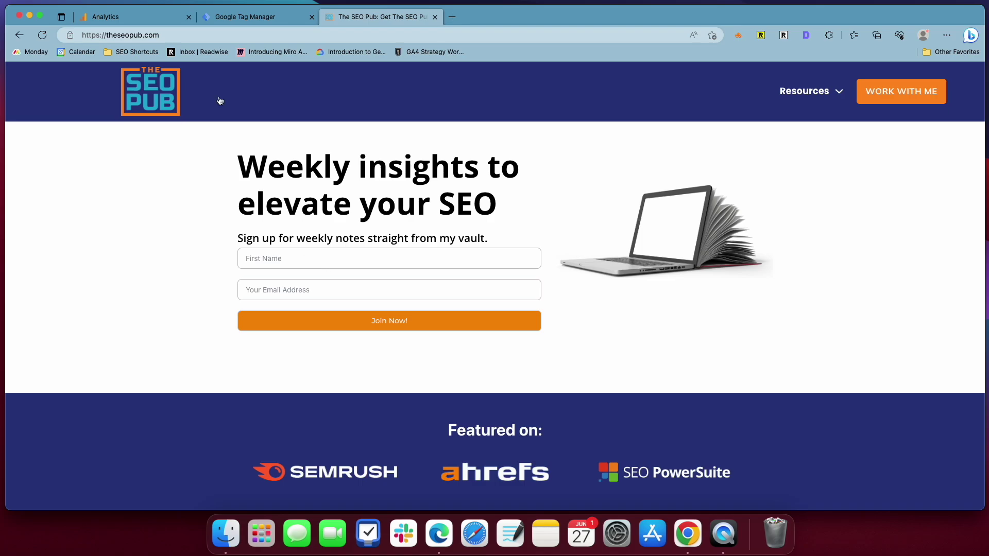
{"action": "left_click", "coordinate": [225, 20]}
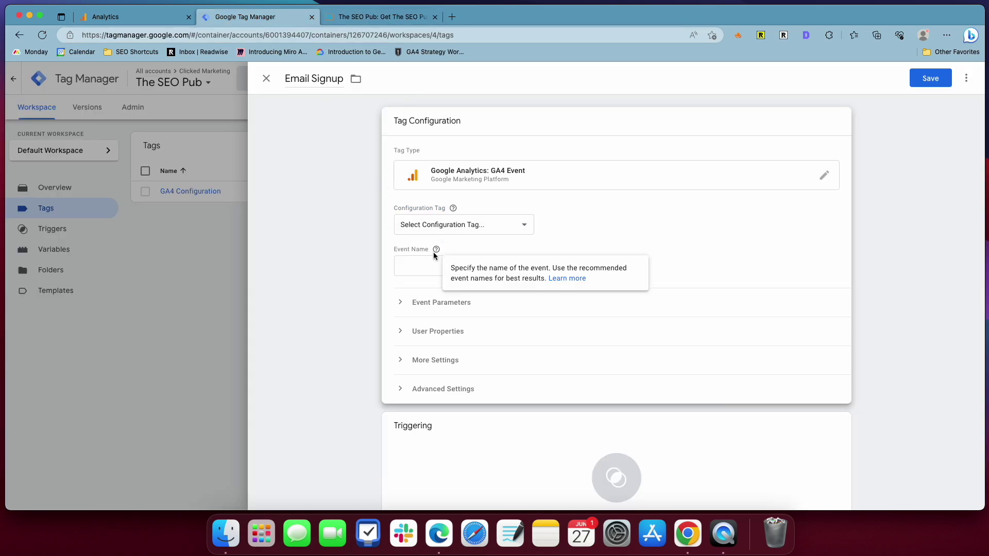
Set the configuration tag to None - Manually Set ID and paste the Measurement ID.
{"action": "left_click", "coordinate": [443, 225]}
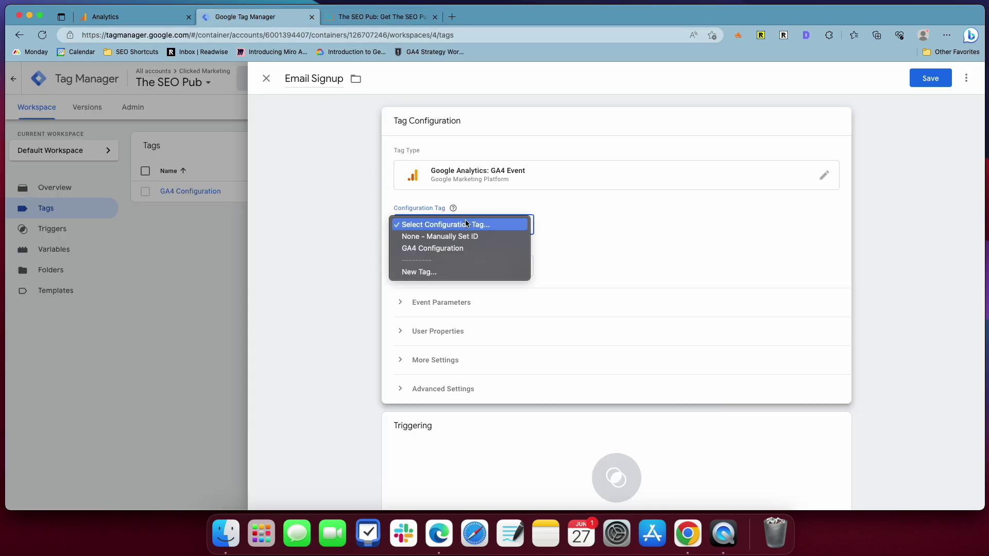
{"action": "left_click", "coordinate": [439, 236]}
{"action": "left_click", "coordinate": [445, 266]}
{"action": "key", "text": "super+v"}
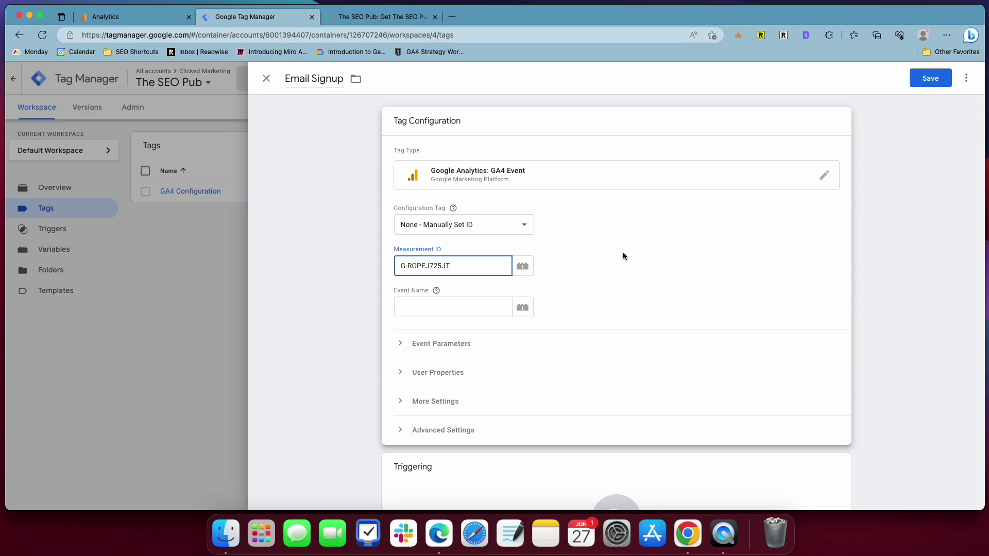
{"action": "left_click", "coordinate": [629, 256]}
Remove the pasted ID and choose GA4 Configuration as the configuration tag.
{"action": "triple_click", "coordinate": [475, 263]}
{"action": "key", "text": "BackSpace"}
{"action": "left_click", "coordinate": [471, 229]}
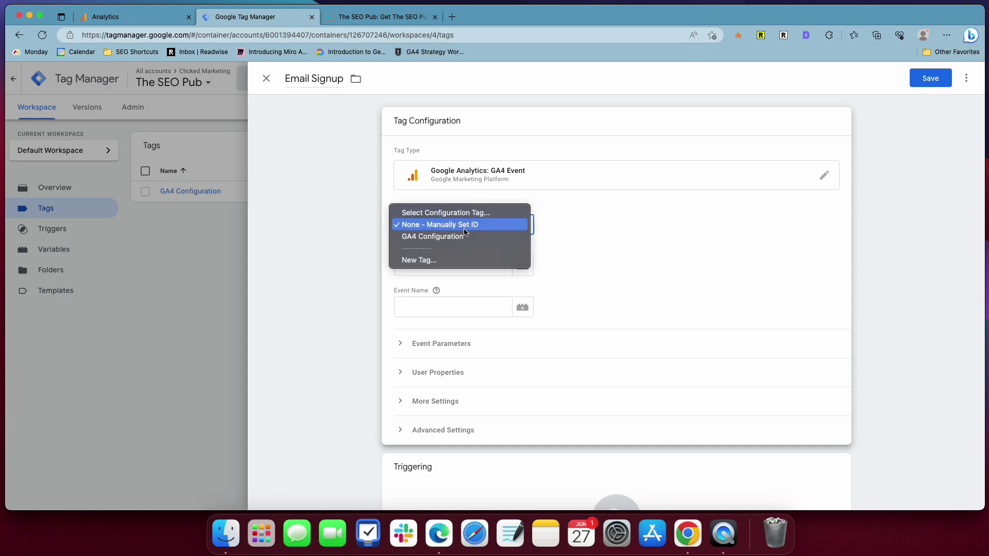
{"action": "left_click", "coordinate": [463, 235]}
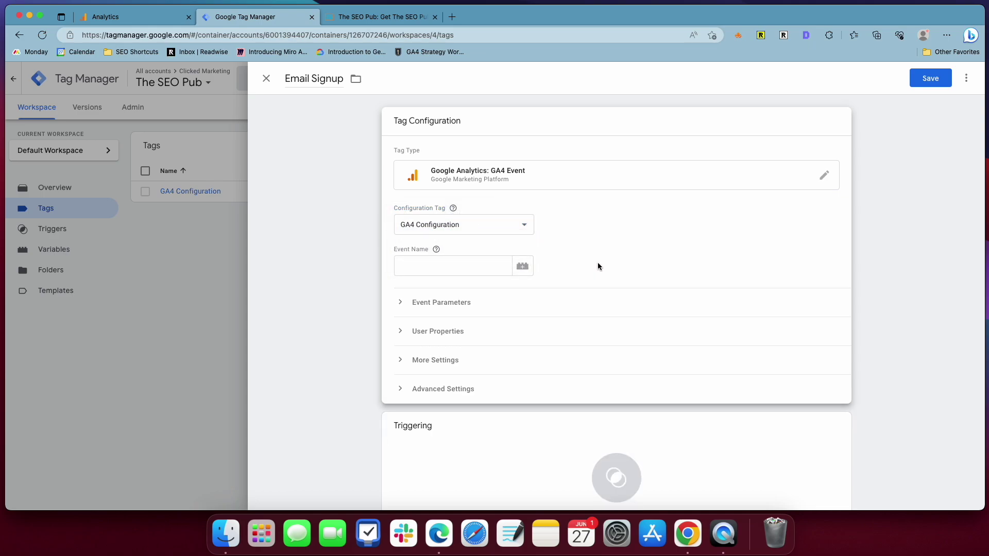
Set event name email_signup and add parameter email_signup_url with value {{Page URL}}.
{"action": "scroll", "coordinate": [671, 193], "scroll_direction": "down", "scroll_amount": 1}
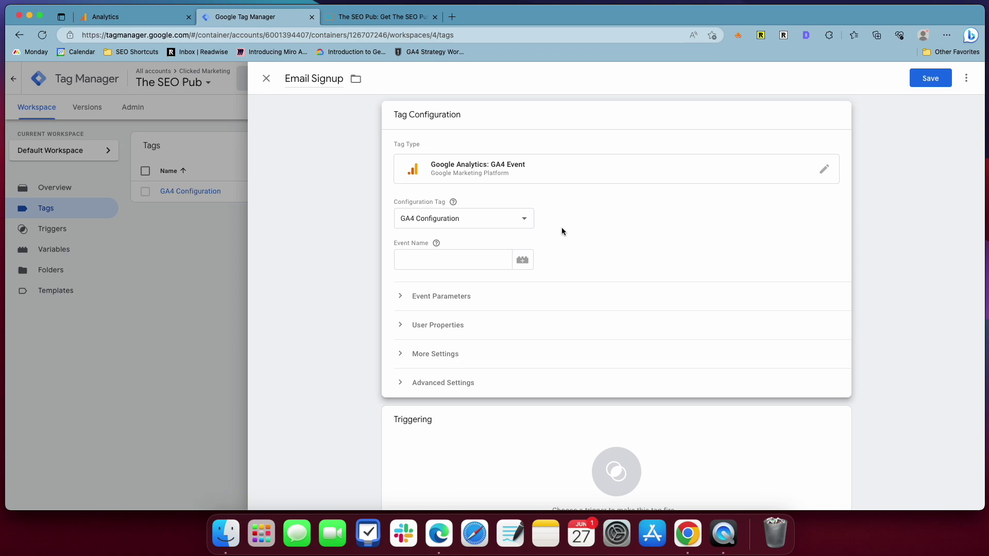
{"action": "left_click", "coordinate": [494, 255]}
{"action": "type", "text": "email_signup"}
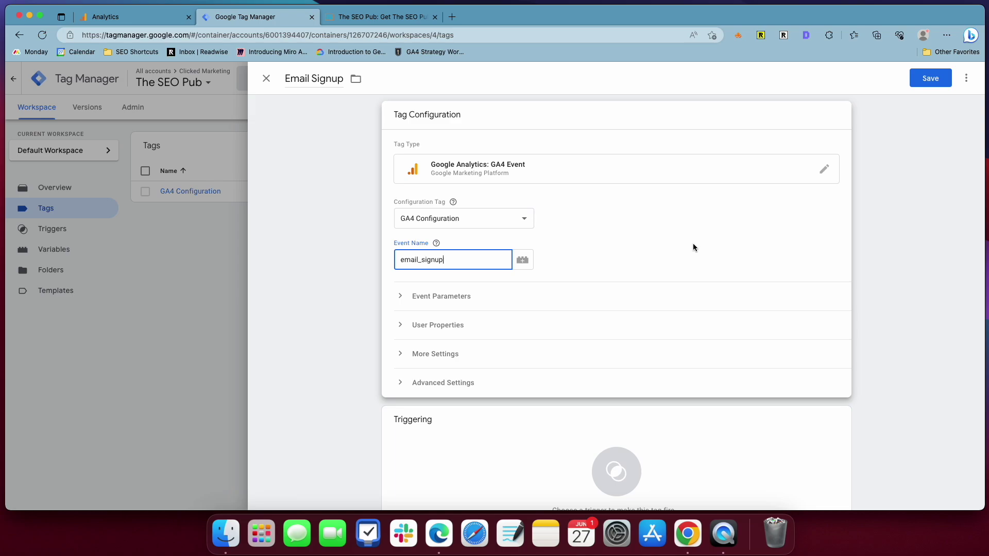
{"action": "left_click", "coordinate": [479, 303]}
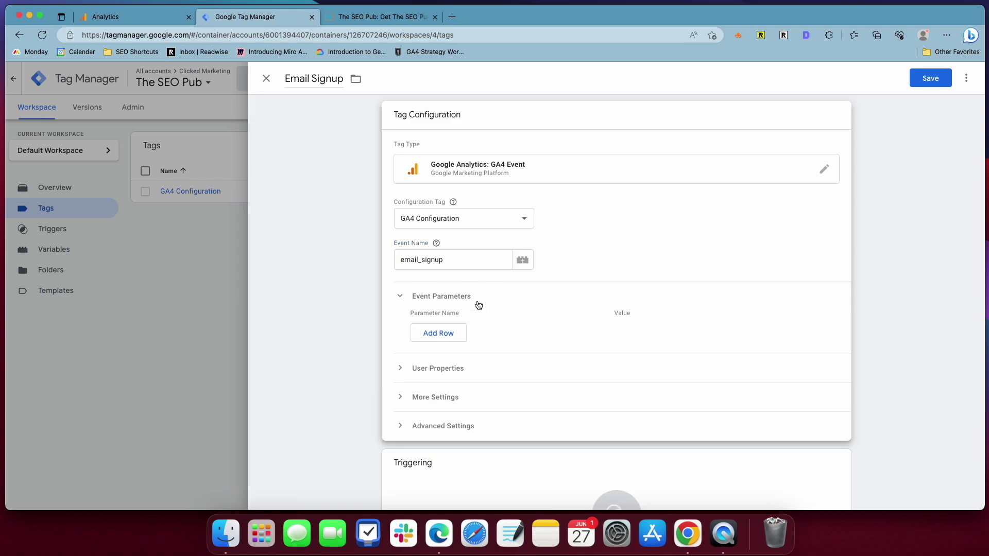
{"action": "left_click", "coordinate": [446, 335]}
{"action": "type", "text": "email"}
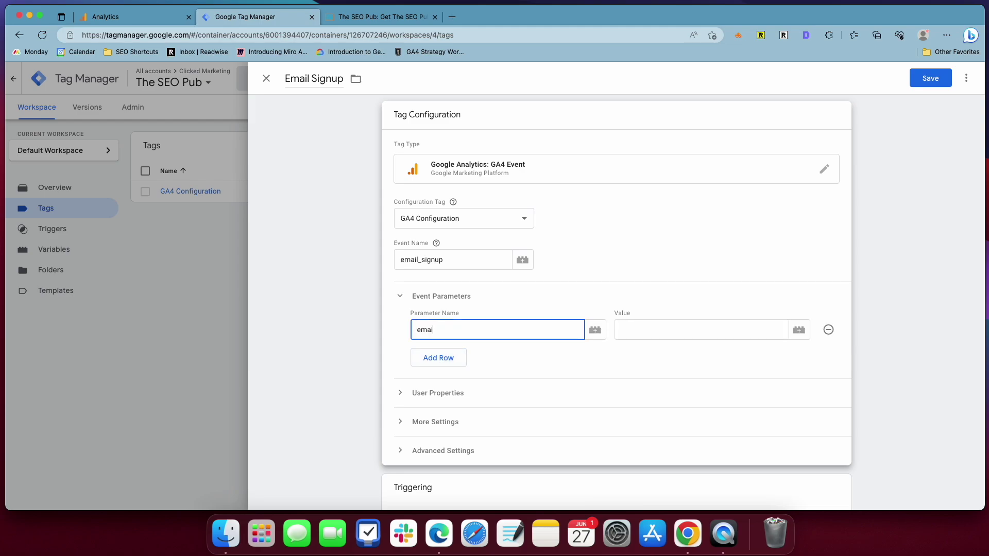
{"action": "type", "text": "_signup_url"}
{"action": "left_click", "coordinate": [799, 330]}
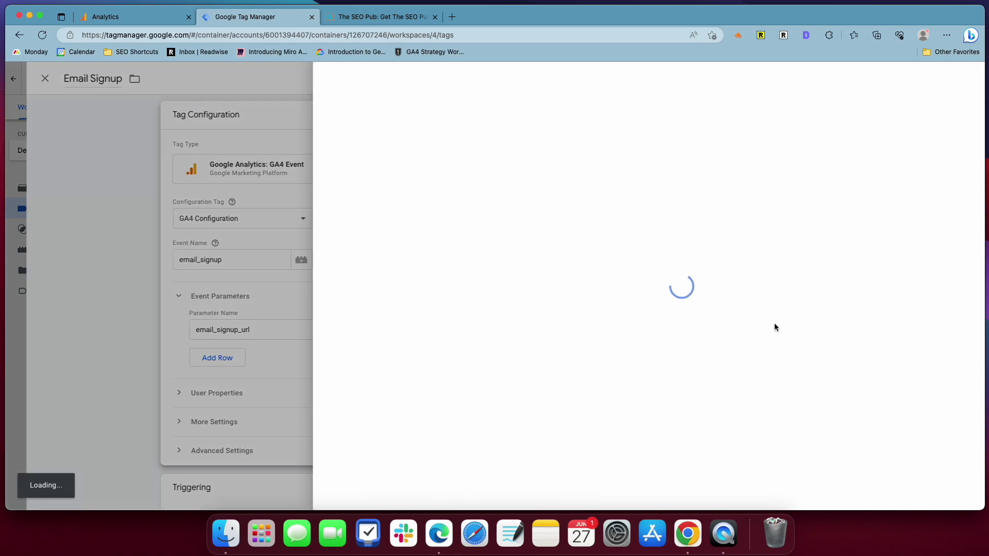
{"action": "left_click", "coordinate": [304, 312]}
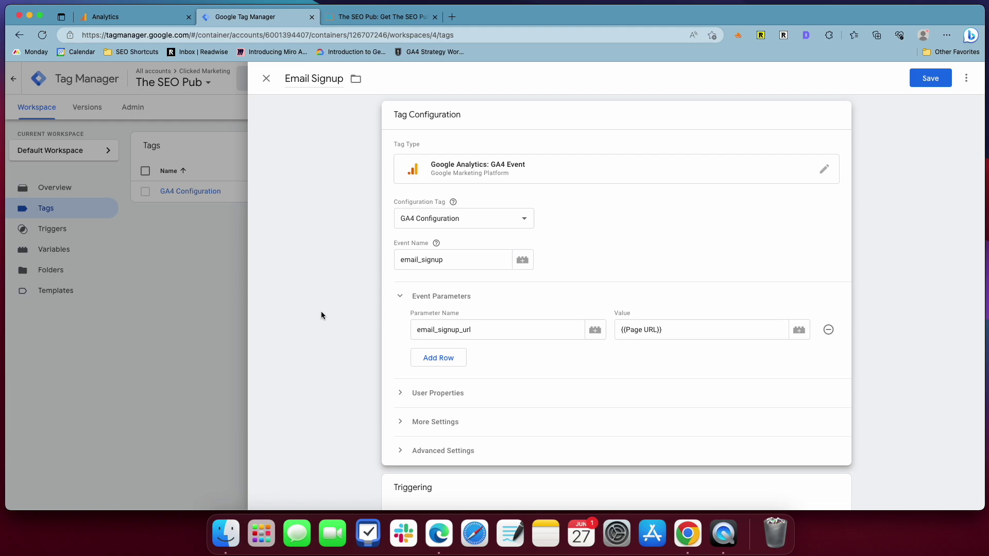
{"action": "left_click", "coordinate": [355, 16]}
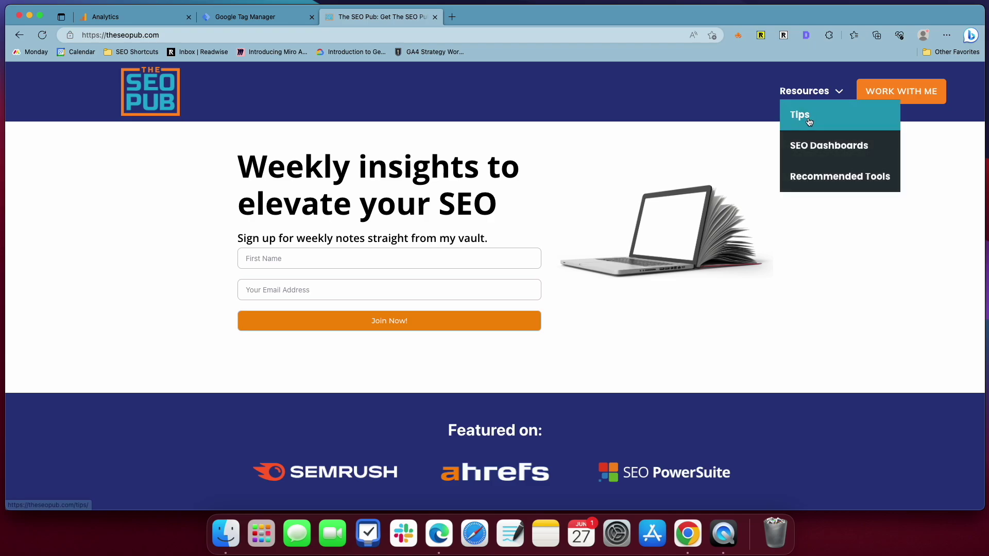
Browse the site's Tips page and scroll through its posts.
{"action": "mouse_move", "coordinate": [809, 99]}
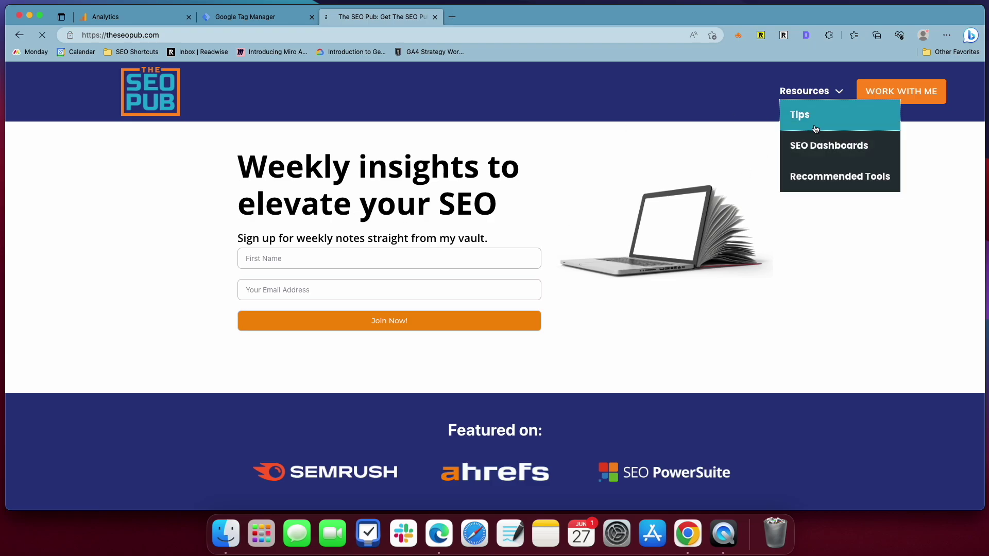
{"action": "left_click", "coordinate": [816, 129]}
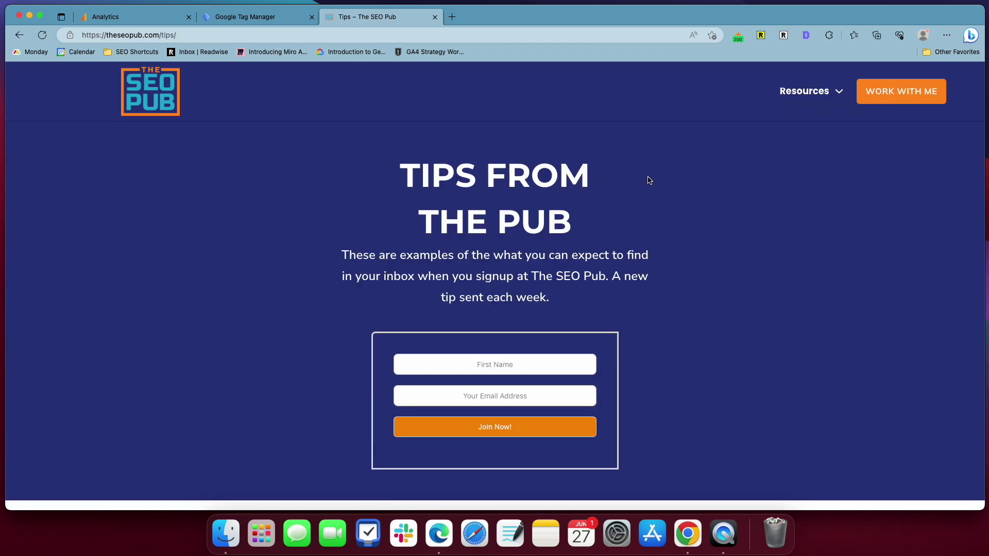
{"action": "scroll", "coordinate": [247, 277], "scroll_direction": "down", "scroll_amount": 1}
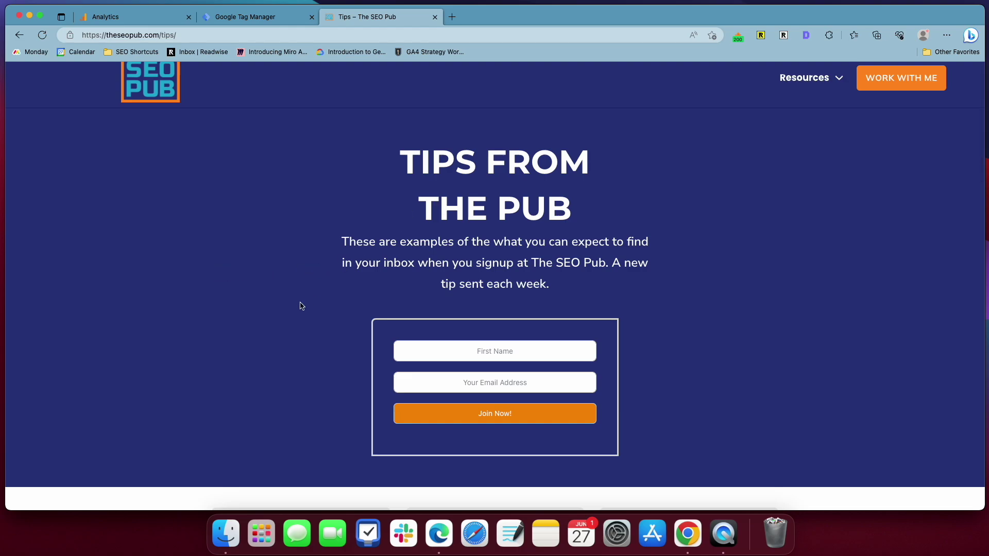
{"action": "scroll", "coordinate": [300, 305], "scroll_direction": "down", "scroll_amount": 1}
{"action": "scroll", "coordinate": [298, 300], "scroll_direction": "down", "scroll_amount": 1}
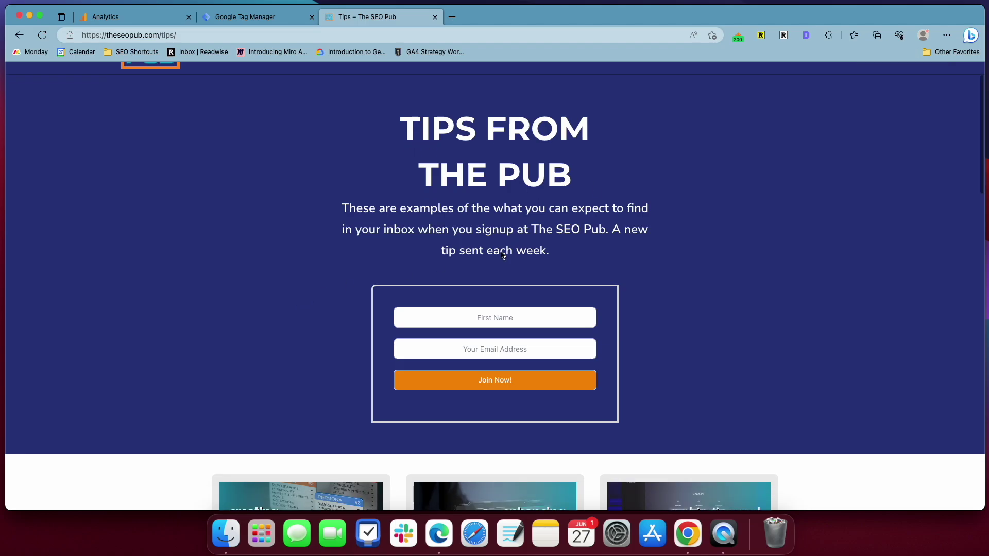
{"action": "scroll", "coordinate": [139, 309], "scroll_direction": "down", "scroll_amount": 10}
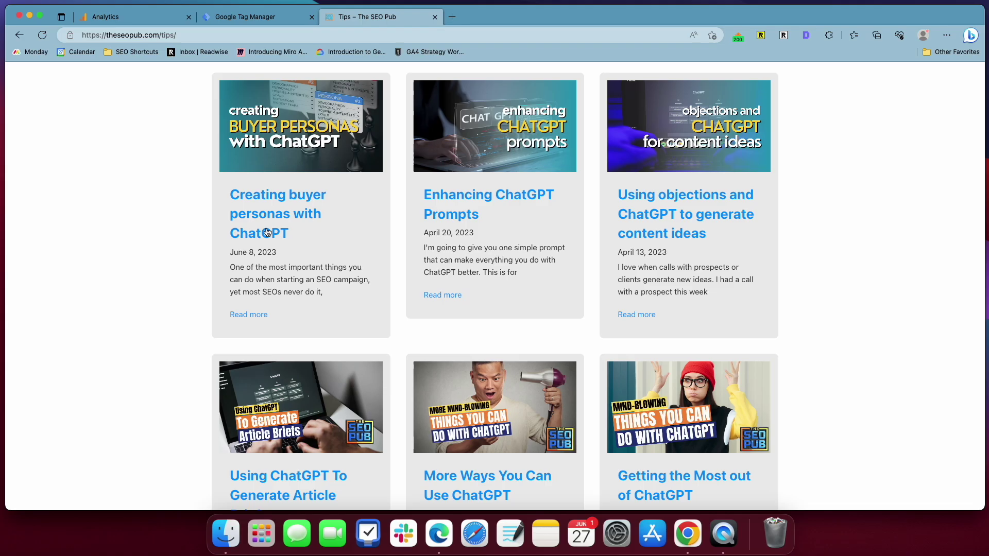
Review the 'Creating buyer personas with ChatGPT' article, then return to the homepage.
{"action": "left_click", "coordinate": [263, 232]}
{"action": "scroll", "coordinate": [376, 219], "scroll_direction": "down", "scroll_amount": 5}
{"action": "scroll", "coordinate": [385, 227], "scroll_direction": "down", "scroll_amount": 15}
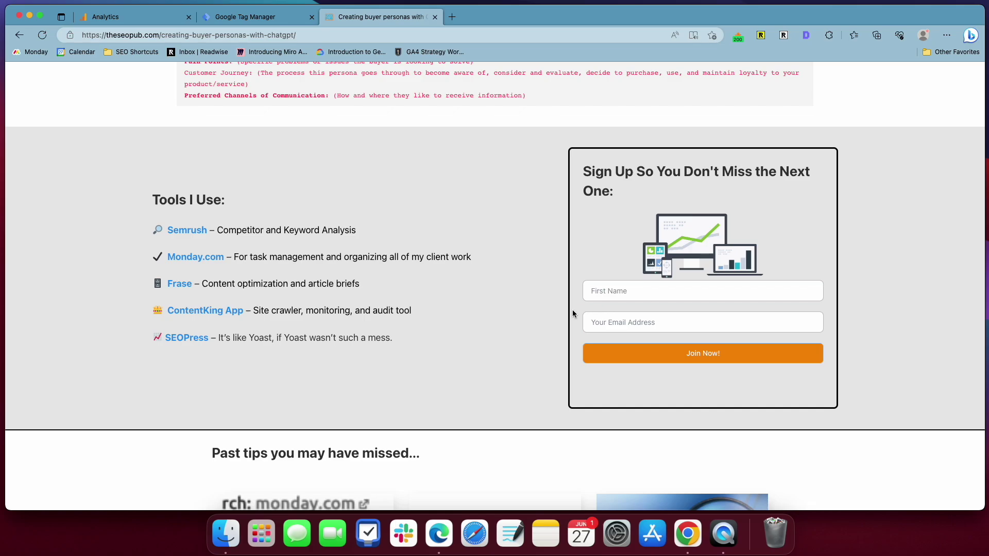
{"action": "scroll", "coordinate": [572, 311], "scroll_direction": "up", "scroll_amount": 20}
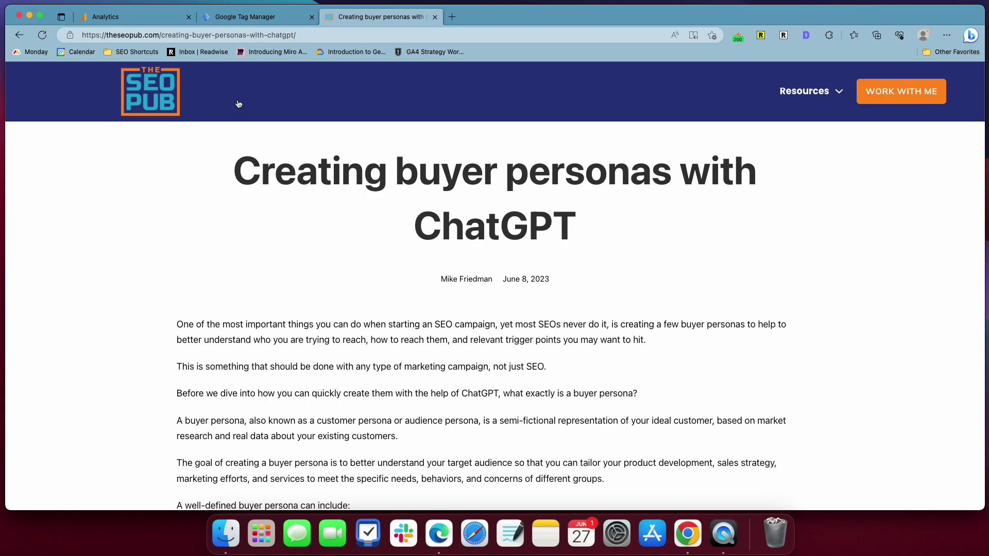
{"action": "left_click", "coordinate": [170, 95]}
{"action": "left_click", "coordinate": [244, 17]}
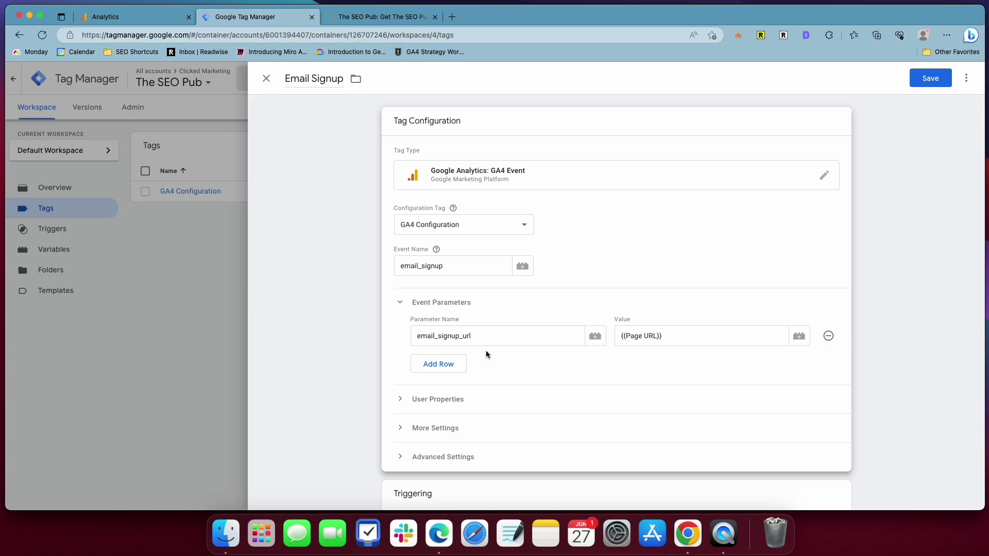
Add a new trigger named 'Form Submission' of type Form Submission to Email Signup and save it.
{"action": "scroll", "coordinate": [458, 348], "scroll_direction": "down", "scroll_amount": 3}
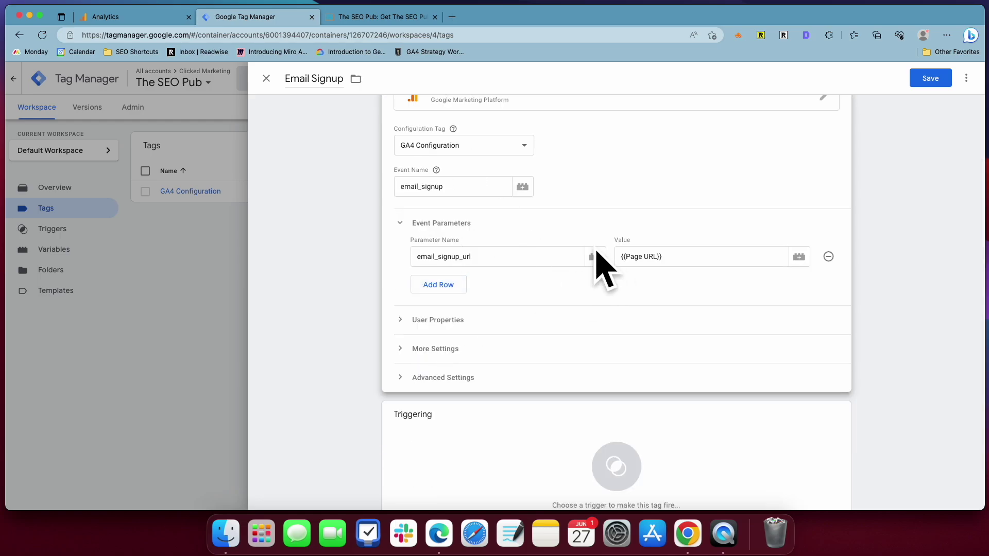
{"action": "scroll", "coordinate": [503, 311], "scroll_direction": "down", "scroll_amount": 2}
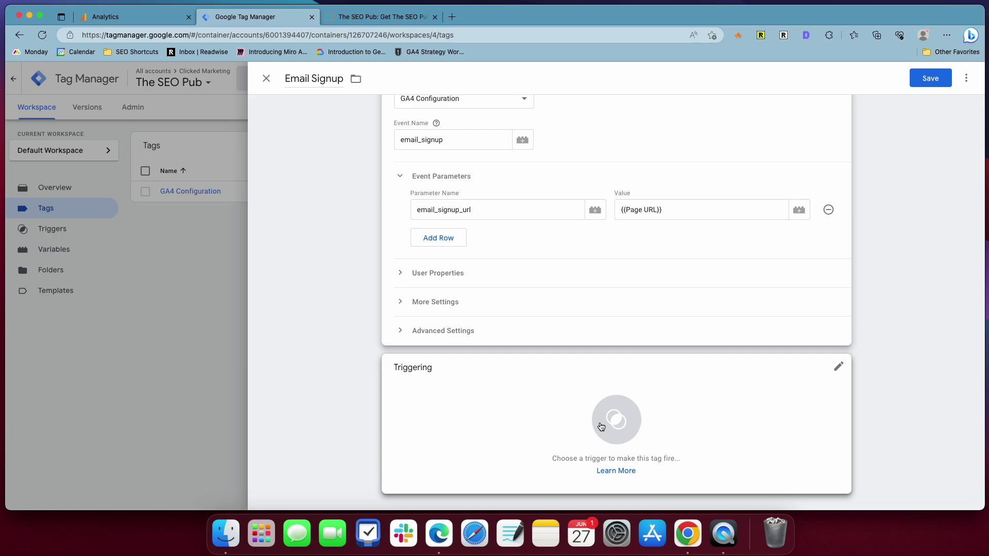
{"action": "left_click", "coordinate": [601, 426]}
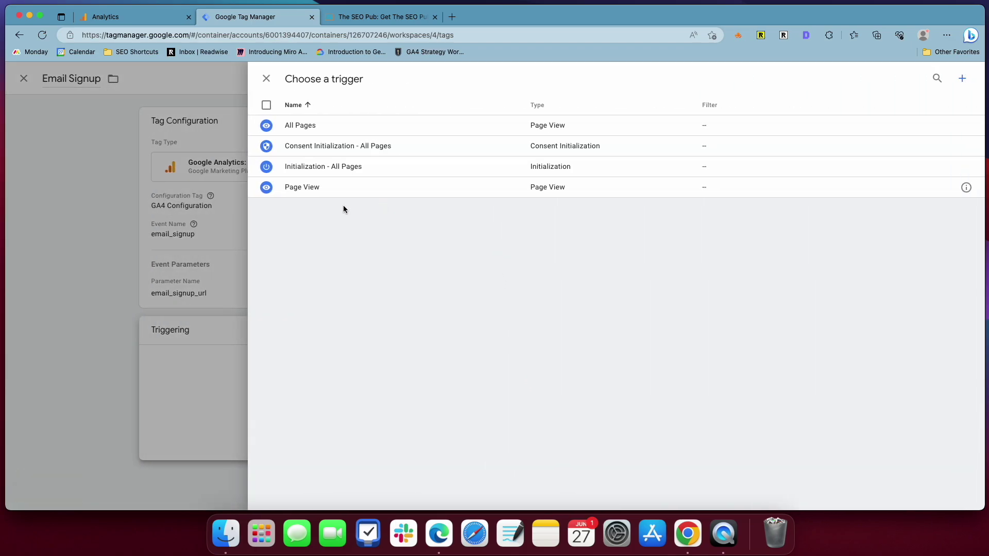
{"action": "left_click", "coordinate": [963, 79]}
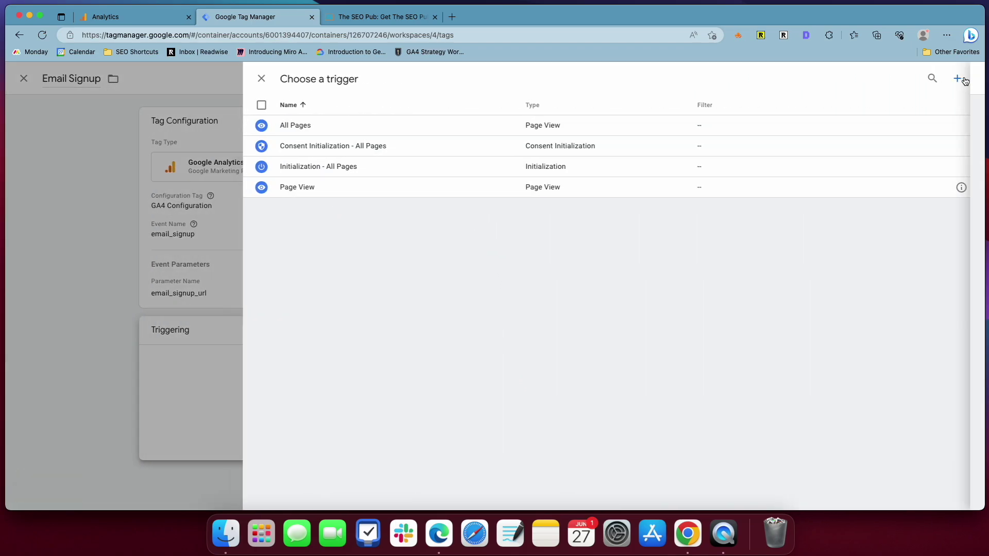
{"action": "left_click", "coordinate": [304, 80]}
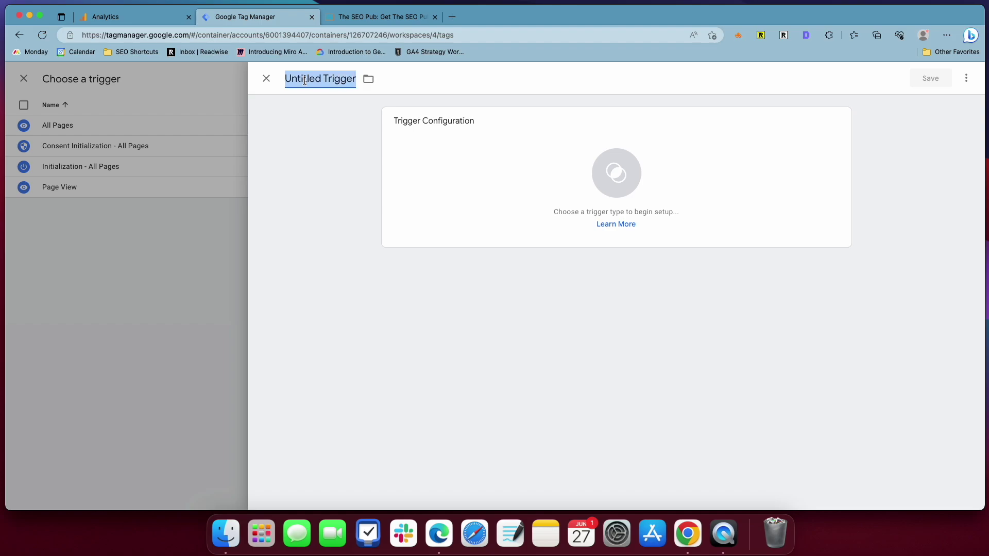
{"action": "type", "text": "Em"}
{"action": "key", "text": "BackSpace"}
{"action": "key", "text": "BackSpace"}
{"action": "type", "text": "Fo"}
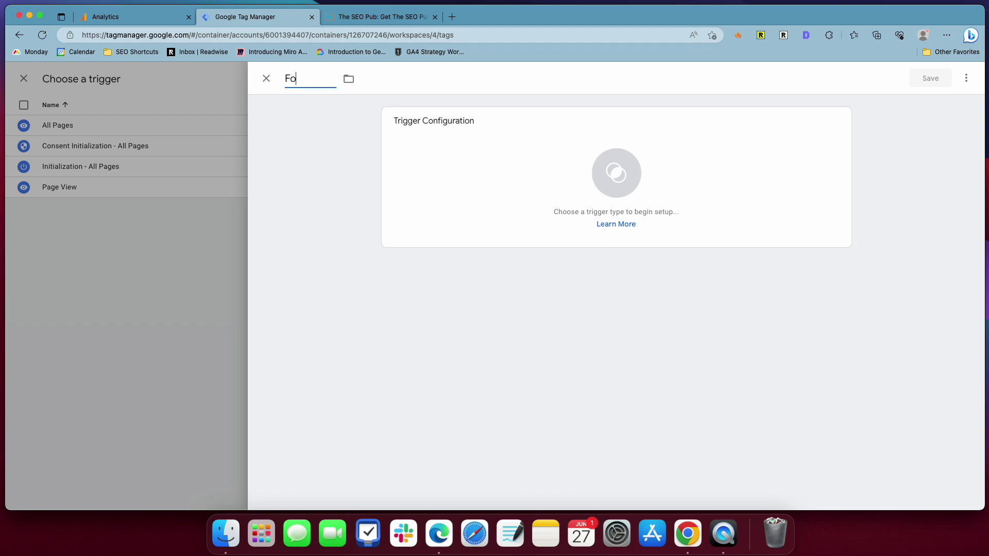
{"action": "type", "text": "rm Submission"}
{"action": "left_click", "coordinate": [643, 184]}
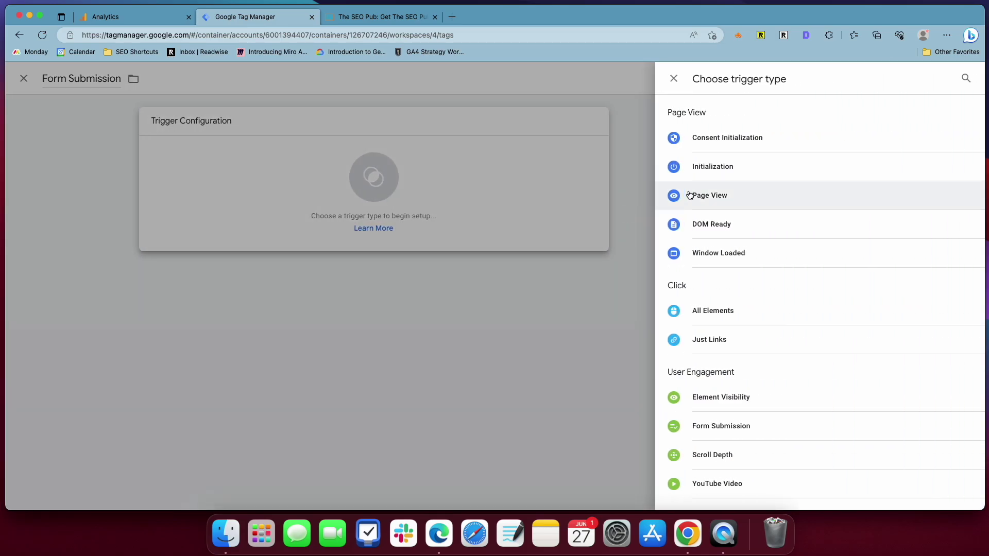
{"action": "left_click", "coordinate": [719, 427]}
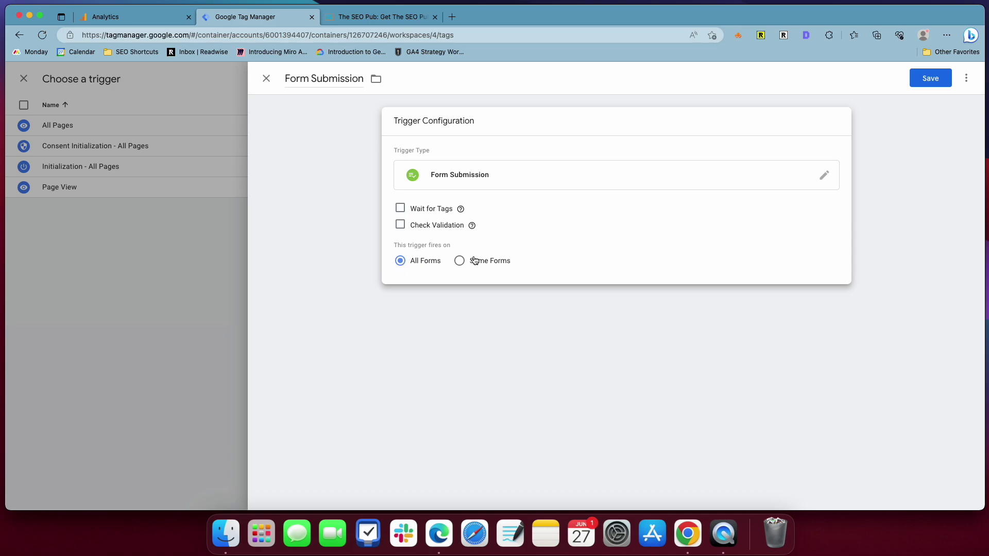
{"action": "left_click", "coordinate": [928, 79]}
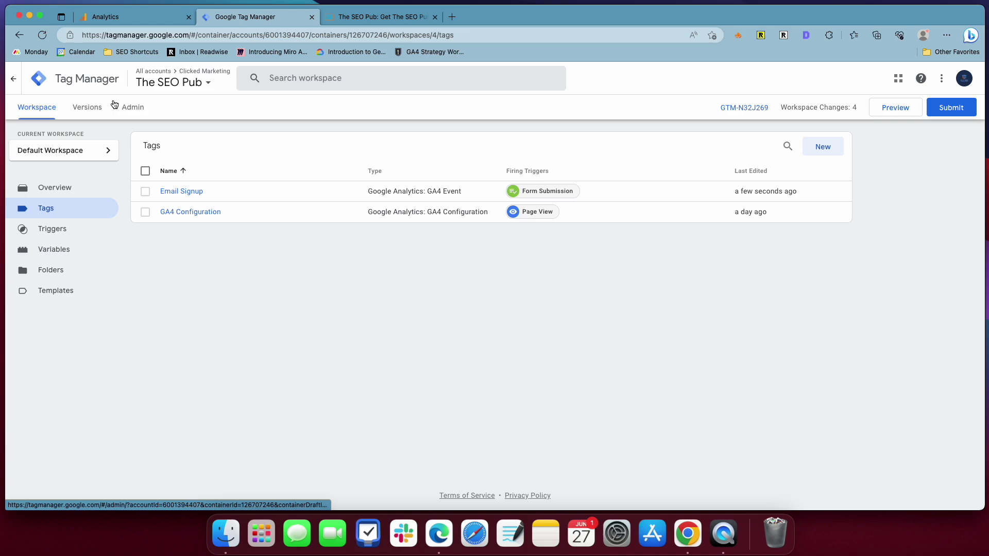
Start a Tag Assistant preview connected to theseopub.com and return to the top of the homepage.
{"action": "left_click", "coordinate": [906, 112]}
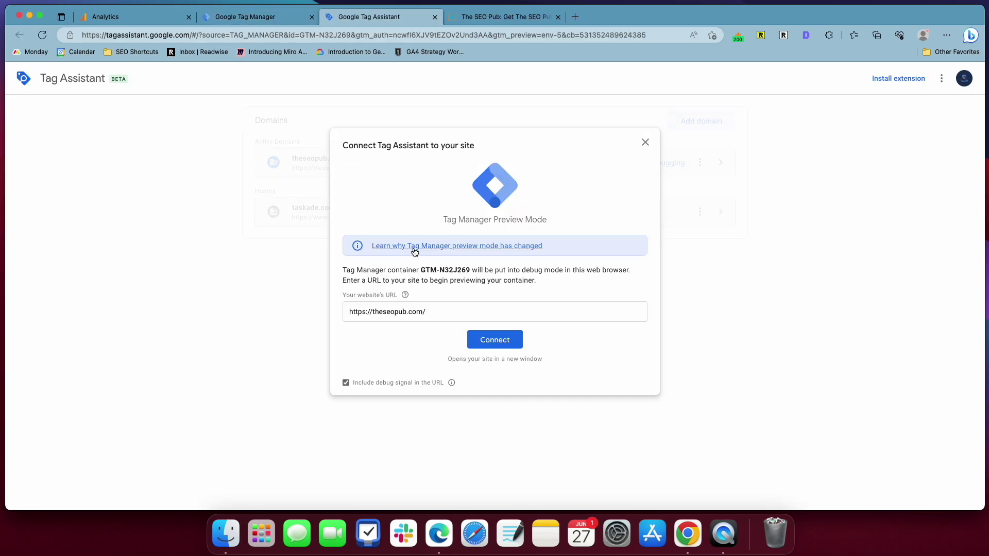
{"action": "left_click", "coordinate": [482, 336]}
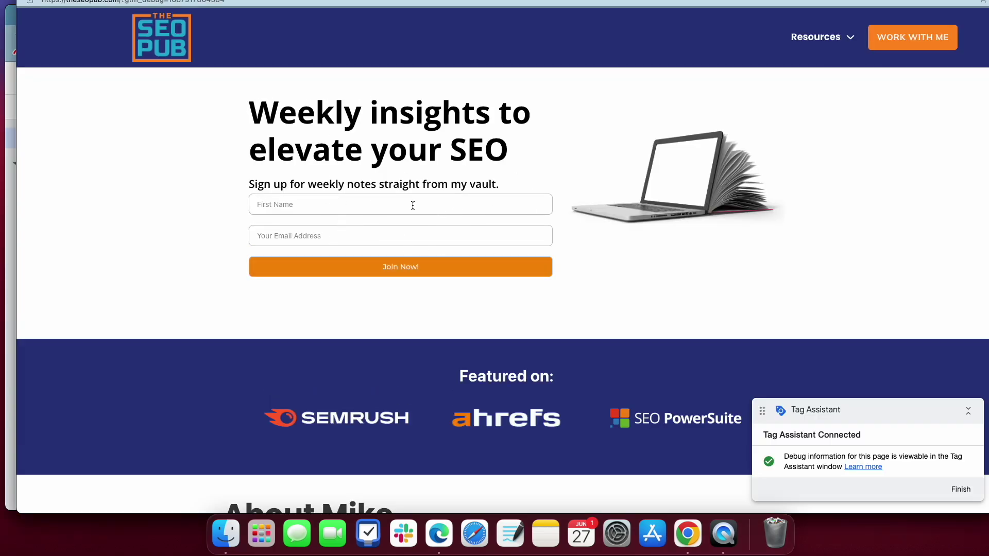
{"action": "scroll", "coordinate": [523, 217], "scroll_direction": "down", "scroll_amount": 15}
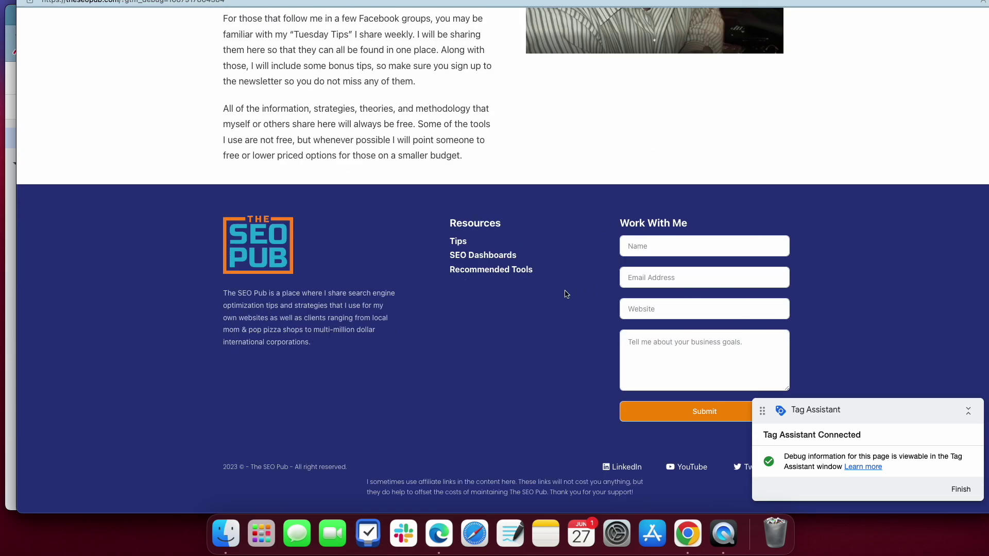
{"action": "key", "text": "Home"}
Dismiss the connection notice and submit a homepage test signup with first name 'testing' and a test email.
{"action": "left_click", "coordinate": [11, 205]}
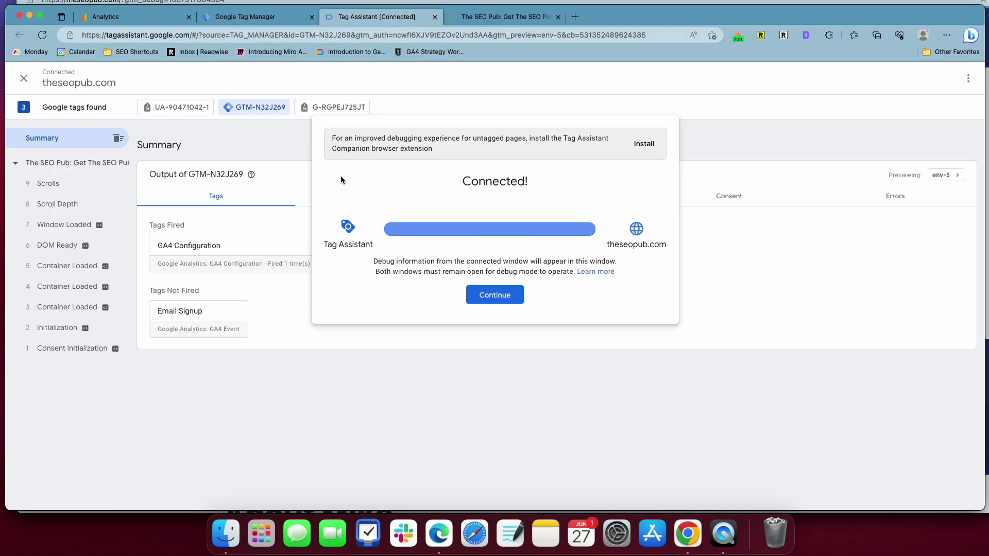
{"action": "left_click", "coordinate": [495, 296]}
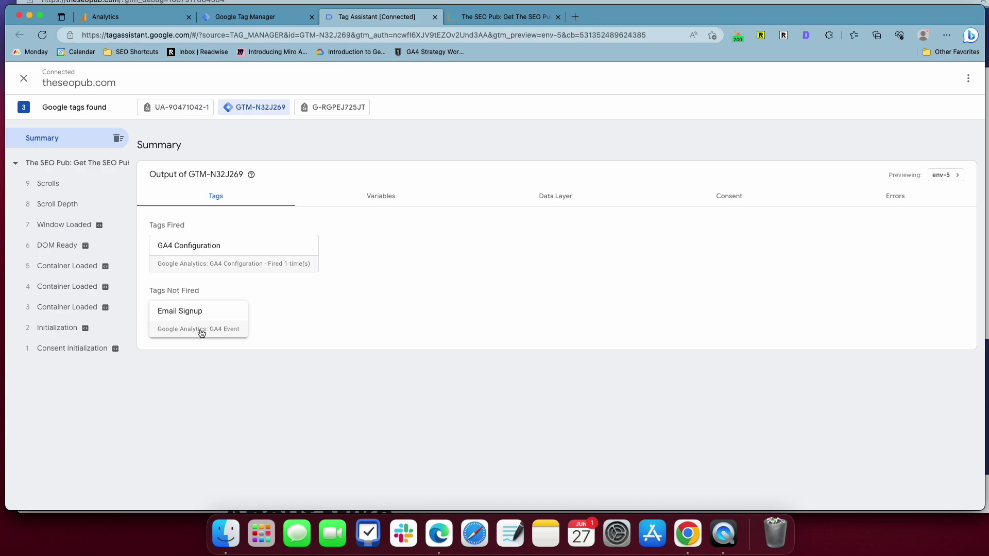
{"action": "left_click", "coordinate": [458, 11]}
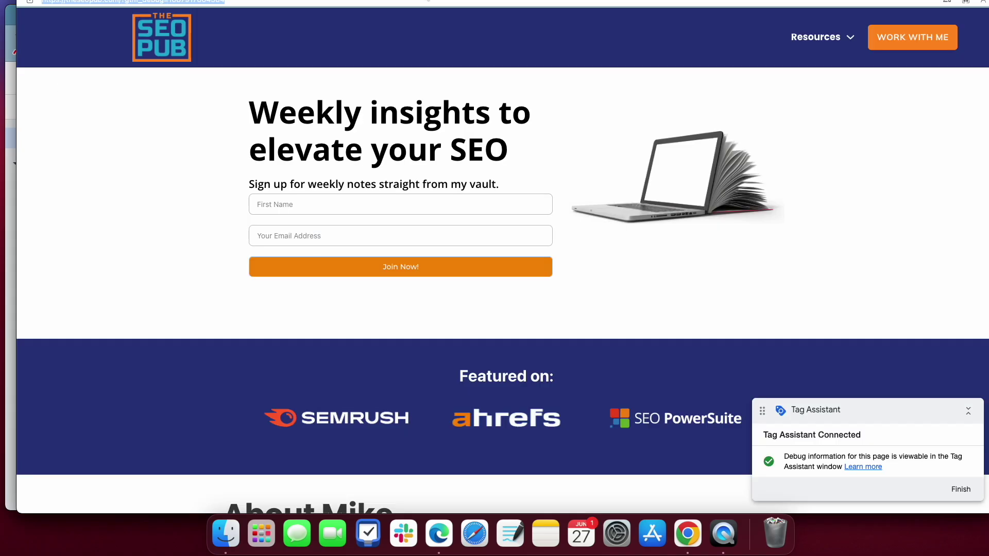
{"action": "left_click", "coordinate": [324, 200]}
{"action": "type", "text": "te"}
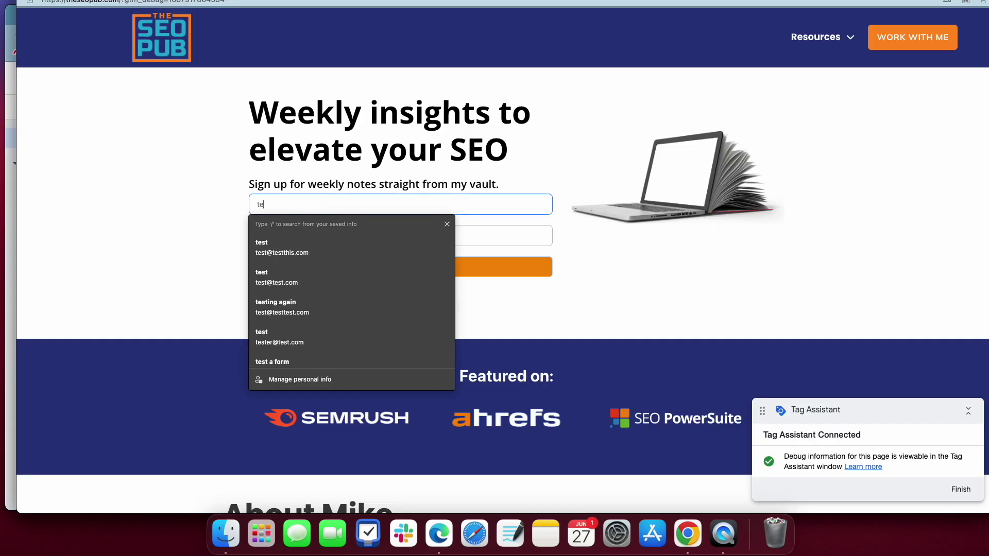
{"action": "type", "text": "sting"}
{"action": "key", "text": "Tab"}
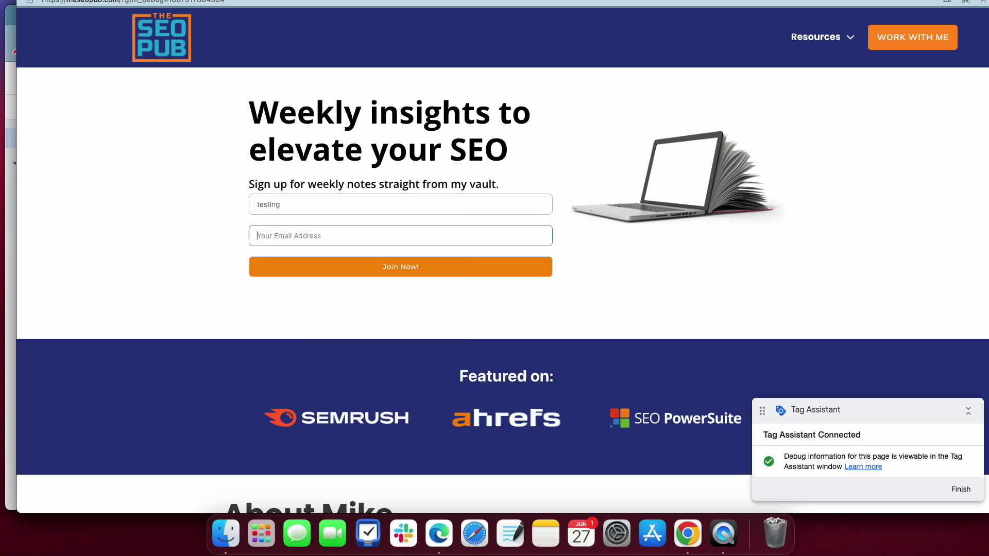
{"action": "type", "text": "testing@test.com"}
{"action": "left_click", "coordinate": [416, 272]}
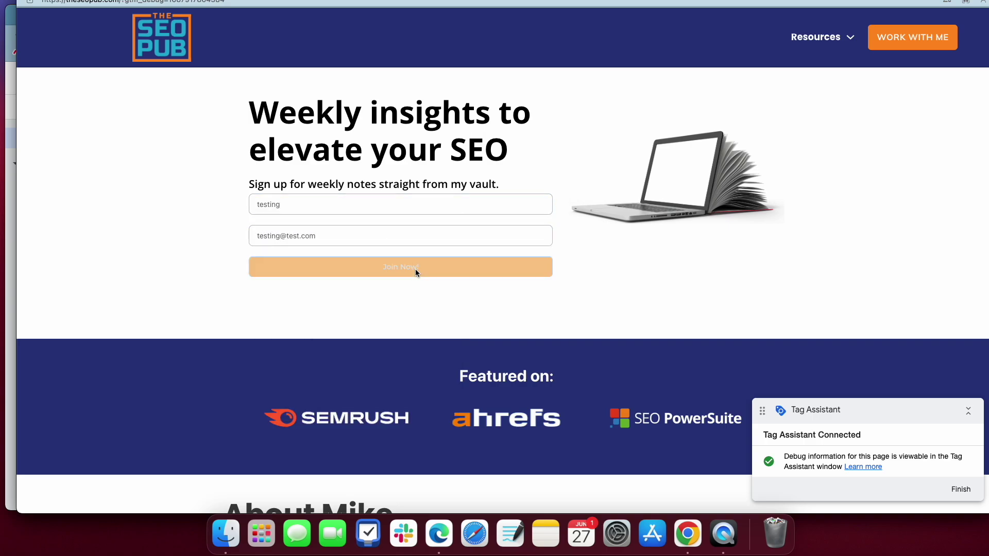
{"action": "left_click", "coordinate": [11, 248]}
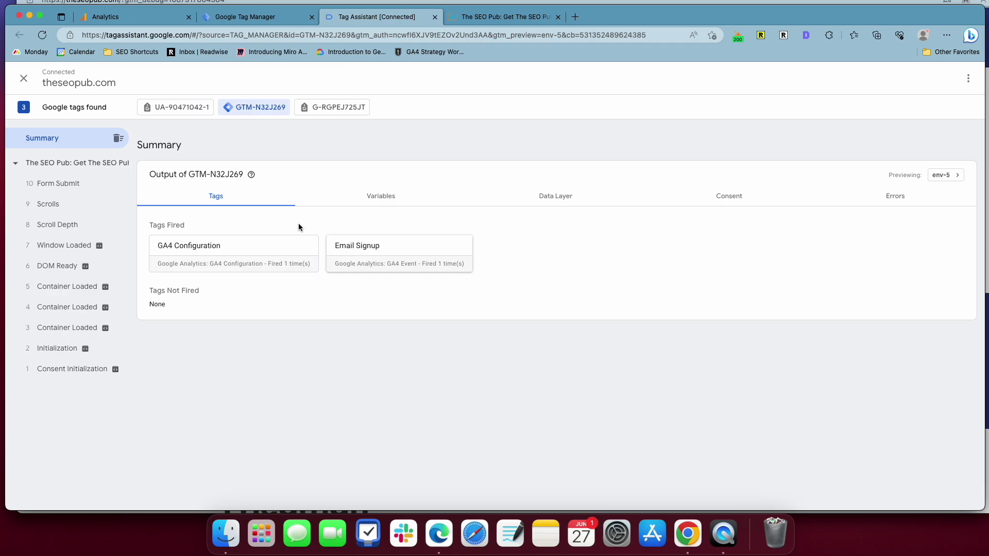
Locate Form ID fluentform_2 in the Form Submit event's variables, then close the debugged site window.
{"action": "left_click", "coordinate": [67, 186]}
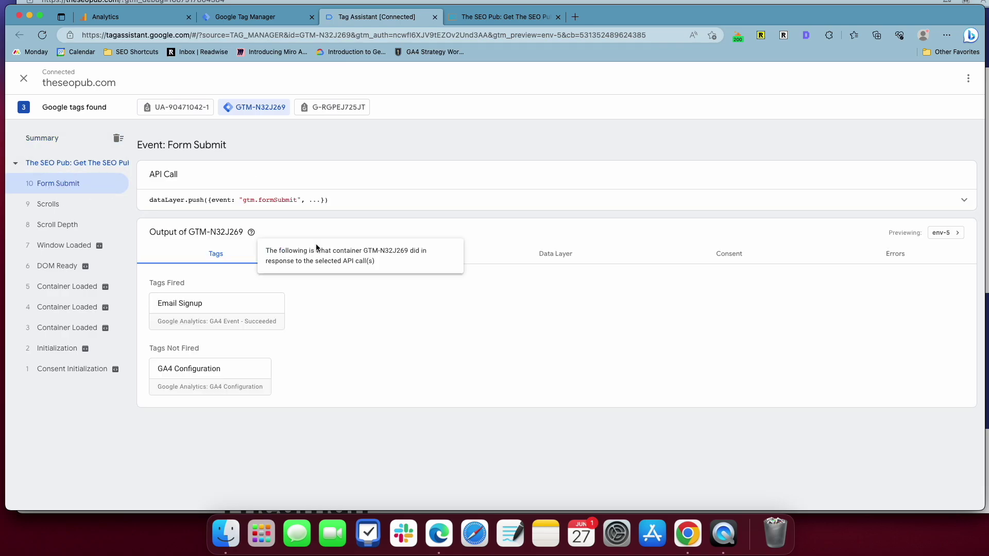
{"action": "left_click", "coordinate": [389, 254]}
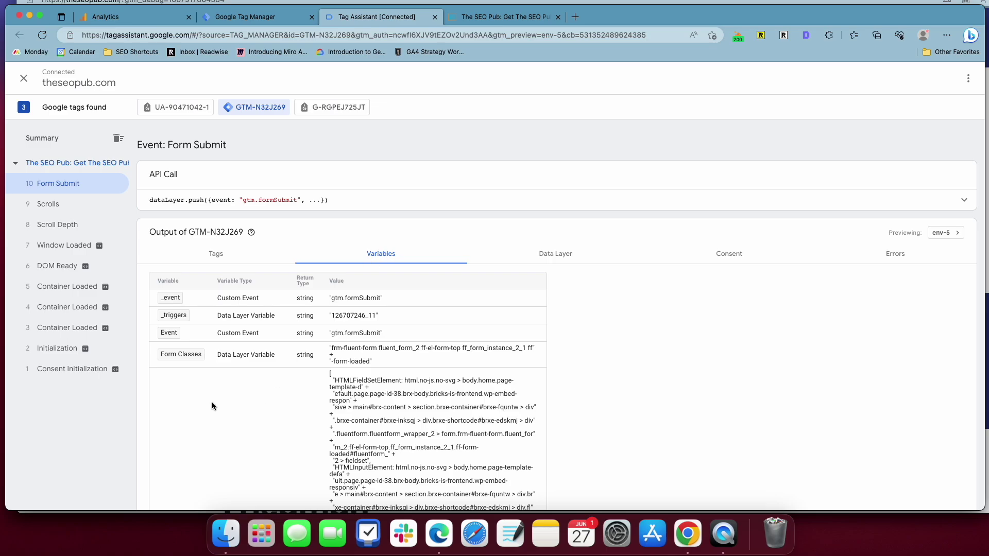
{"action": "scroll", "coordinate": [200, 370], "scroll_direction": "down", "scroll_amount": 1}
{"action": "scroll", "coordinate": [199, 369], "scroll_direction": "down", "scroll_amount": 5}
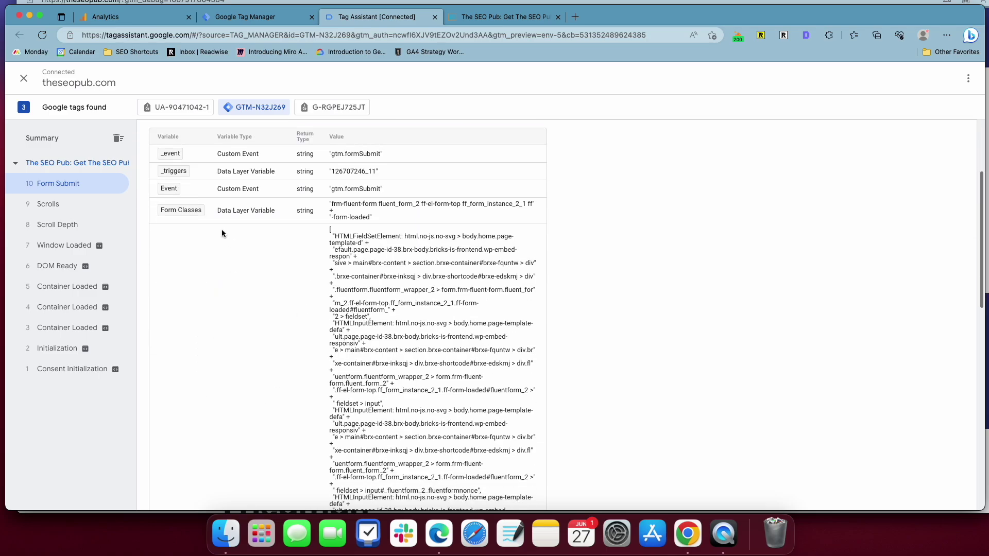
{"action": "scroll", "coordinate": [218, 281], "scroll_direction": "down", "scroll_amount": 4}
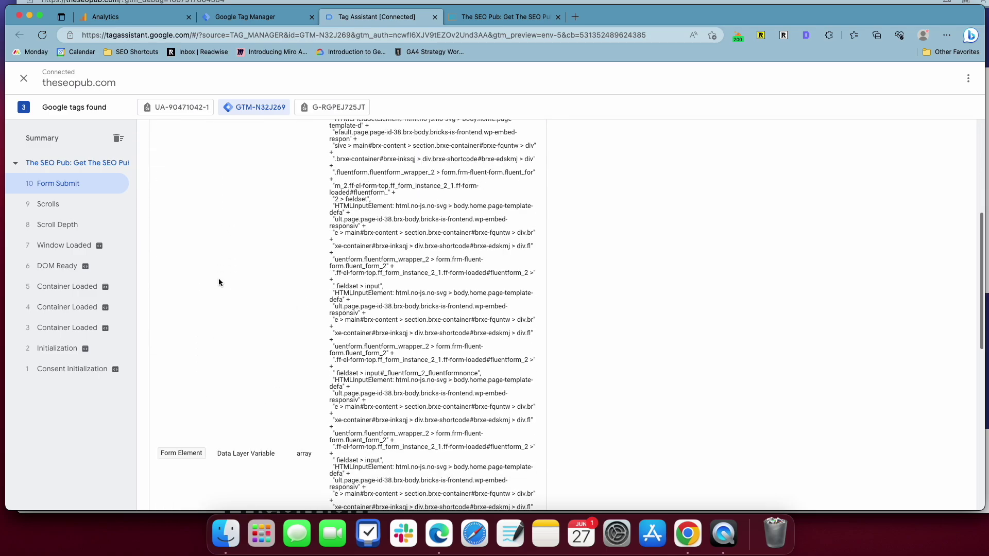
{"action": "scroll", "coordinate": [218, 281], "scroll_direction": "down", "scroll_amount": 15}
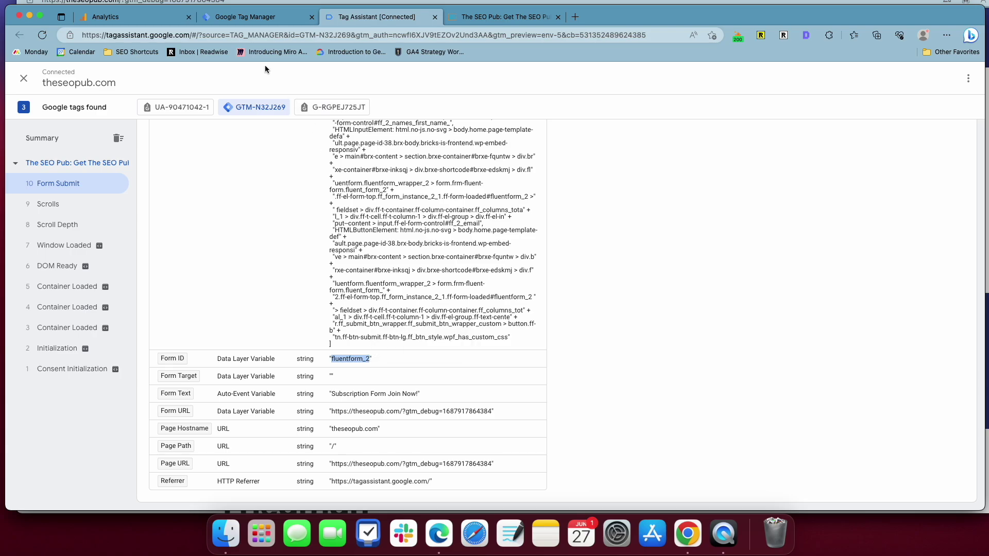
{"action": "key", "text": "super+grave"}
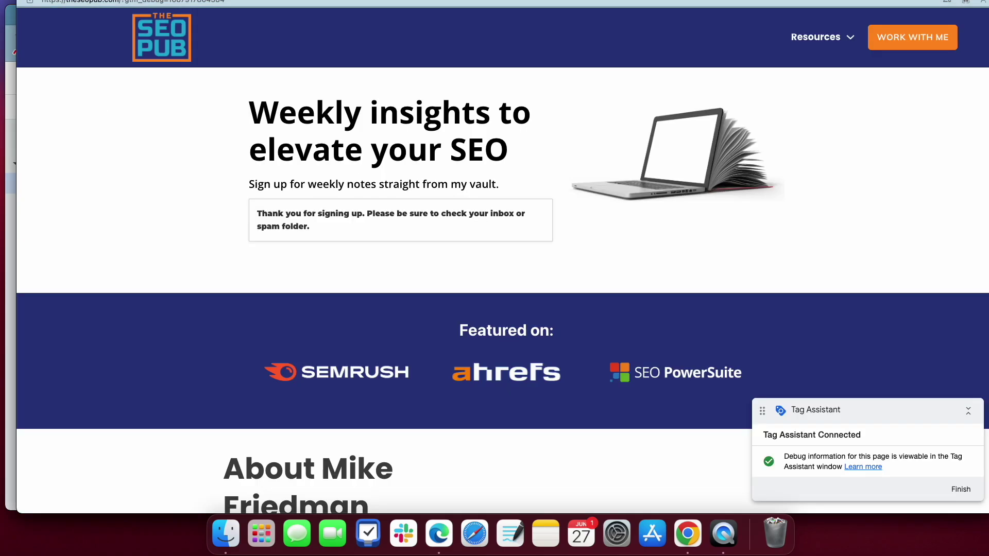
{"action": "key", "text": "super+grave"}
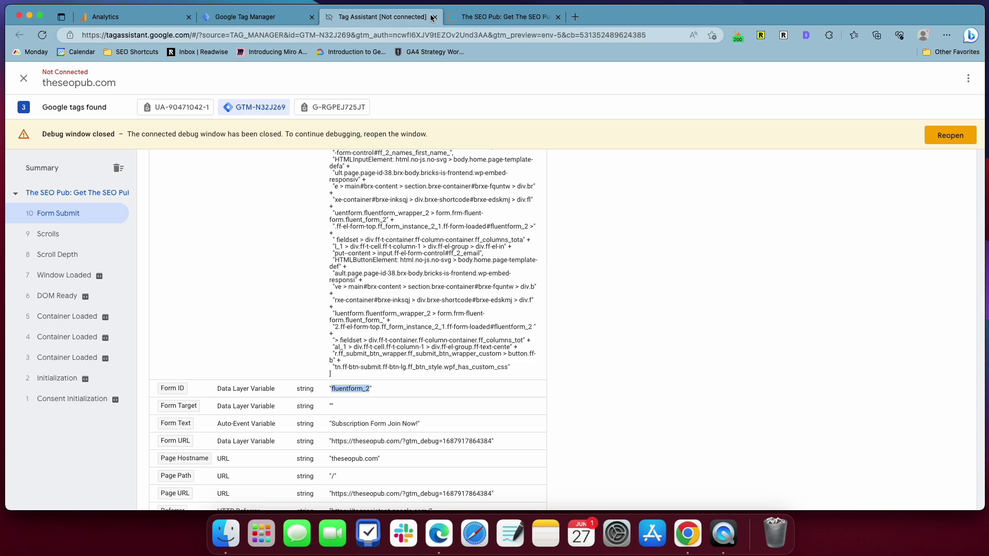
Open the Email Signup tag's Form Submission trigger for editing.
{"action": "left_click", "coordinate": [434, 17]}
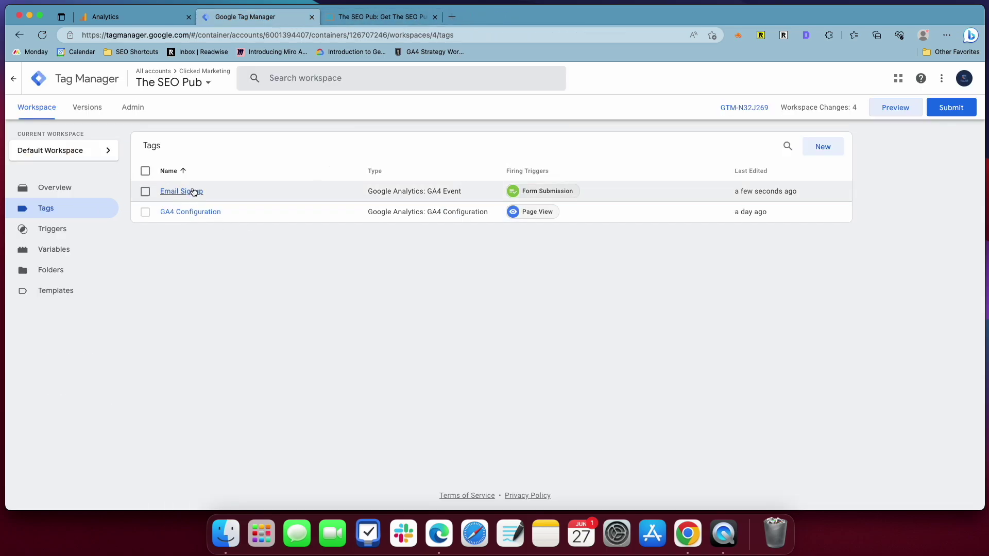
{"action": "left_click", "coordinate": [172, 192]}
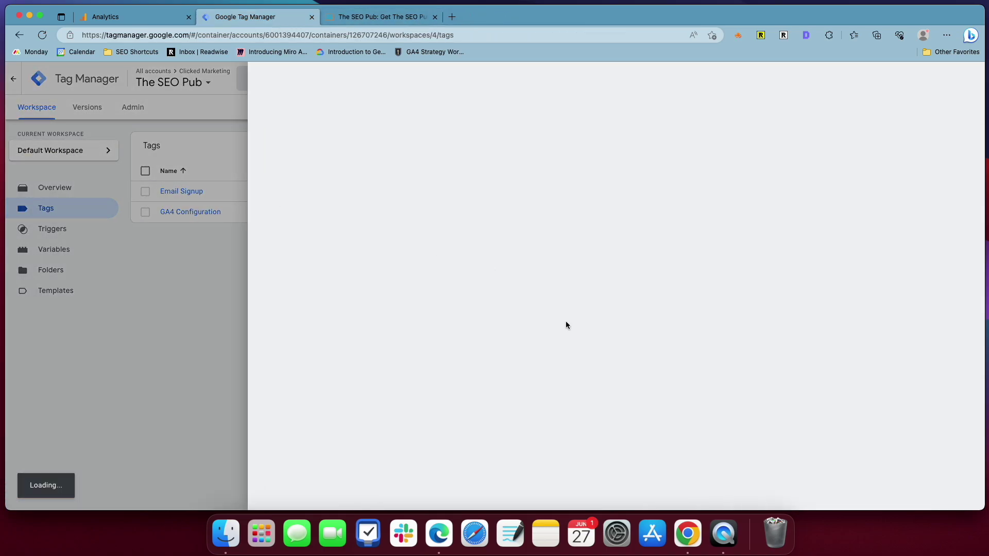
{"action": "left_click", "coordinate": [513, 415]}
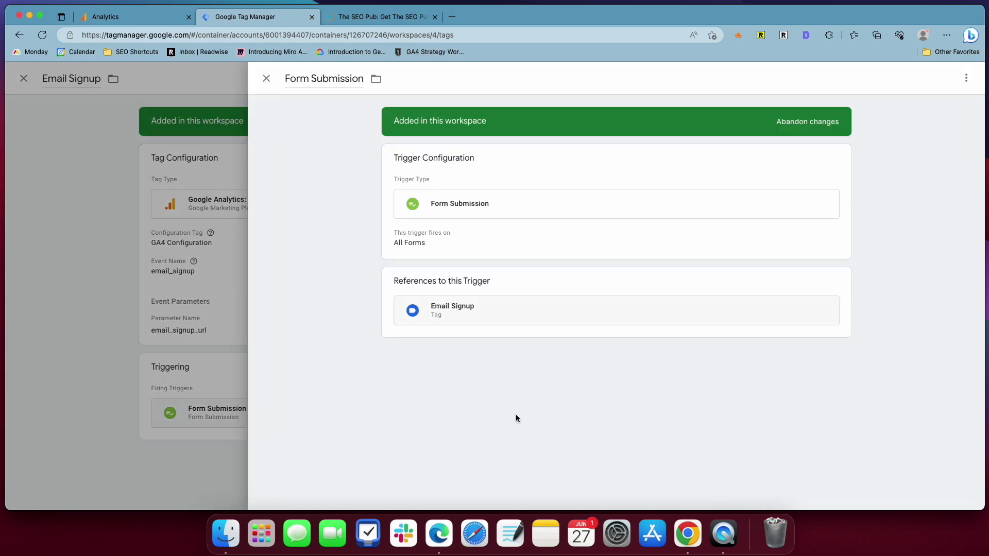
{"action": "left_click", "coordinate": [470, 204]}
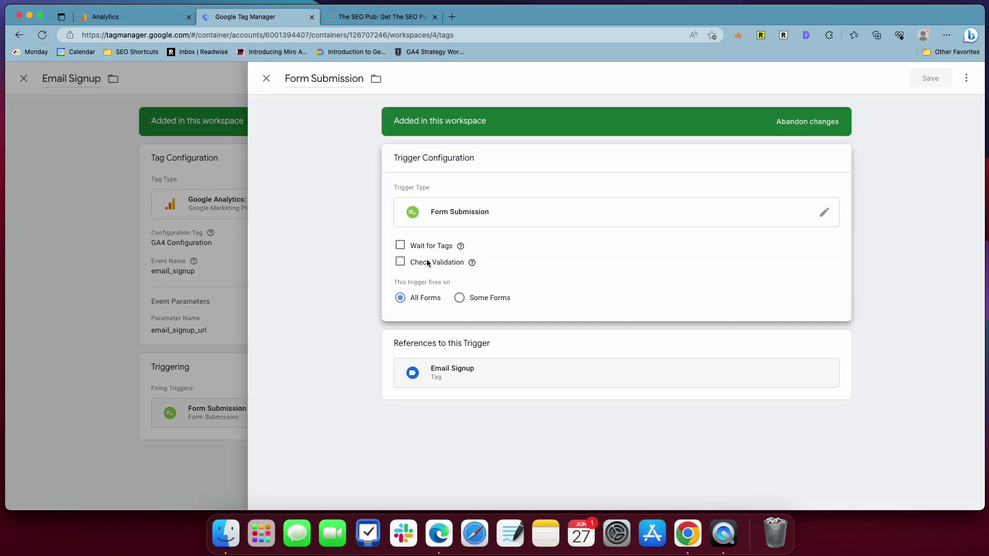
Limit the trigger to Some Forms where Form ID contains fluentform_2, save it, and close the tag.
{"action": "left_click", "coordinate": [460, 299]}
{"action": "left_click", "coordinate": [470, 342]}
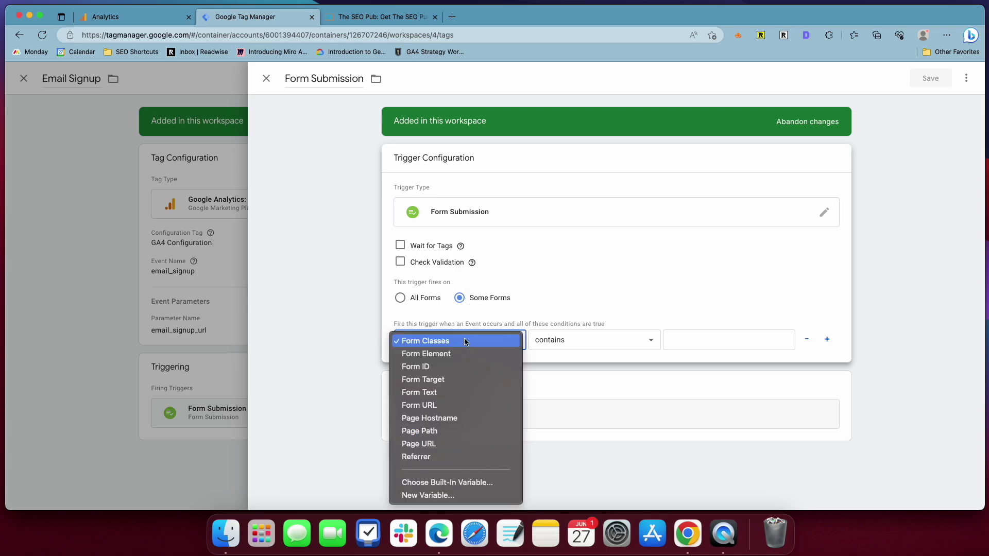
{"action": "left_click", "coordinate": [417, 368]}
{"action": "left_click", "coordinate": [551, 343]}
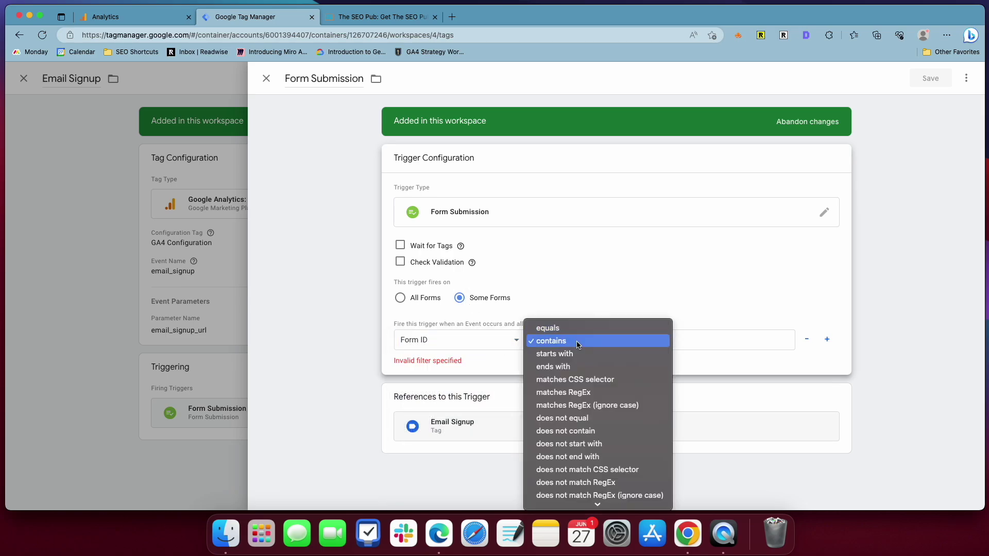
{"action": "left_click", "coordinate": [578, 341]}
{"action": "left_click", "coordinate": [685, 342]}
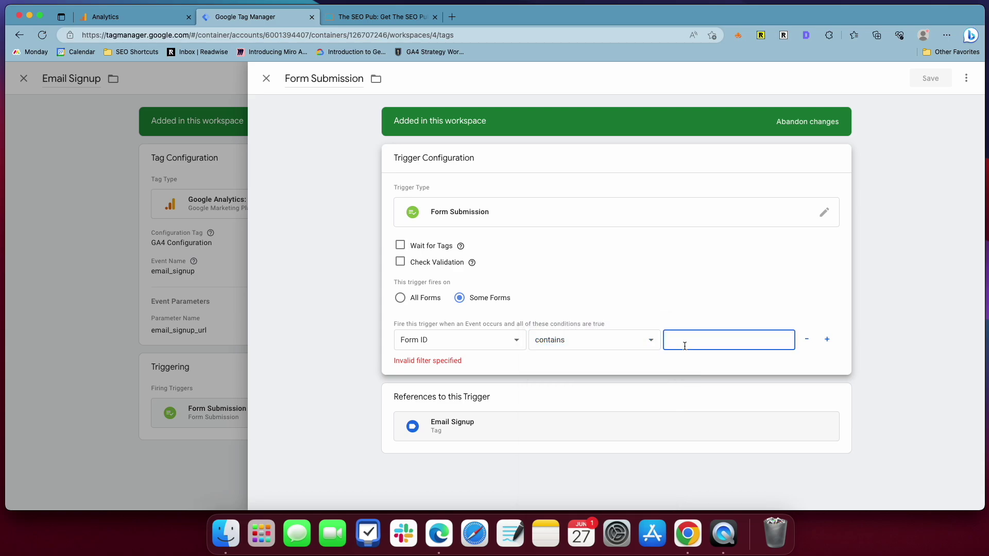
{"action": "type", "text": "fluentform_2"}
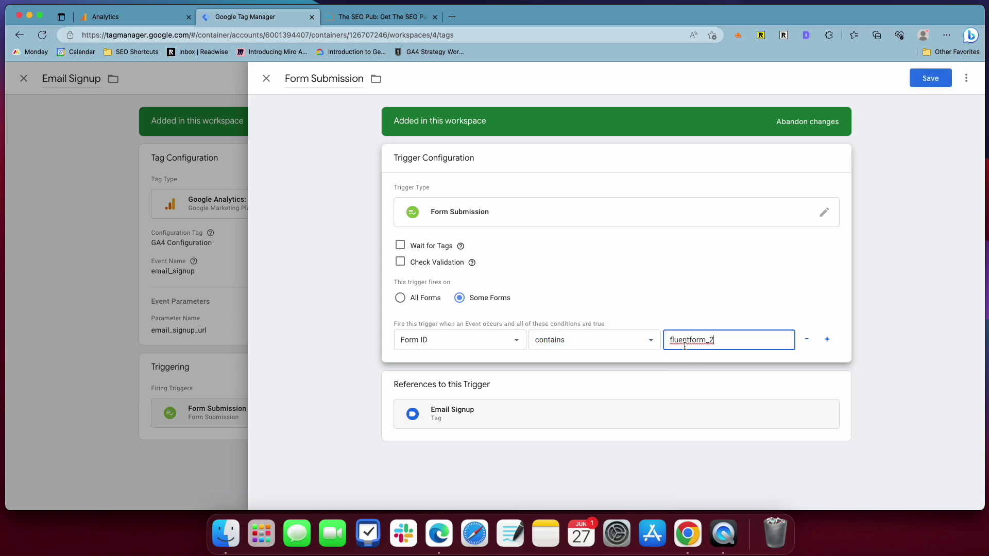
{"action": "left_click", "coordinate": [929, 79]}
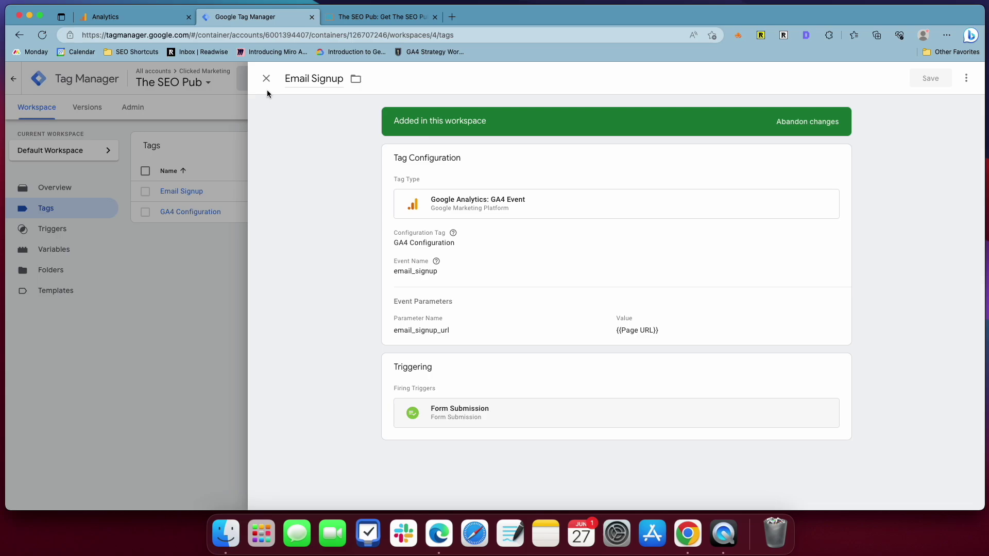
{"action": "left_click", "coordinate": [266, 78]}
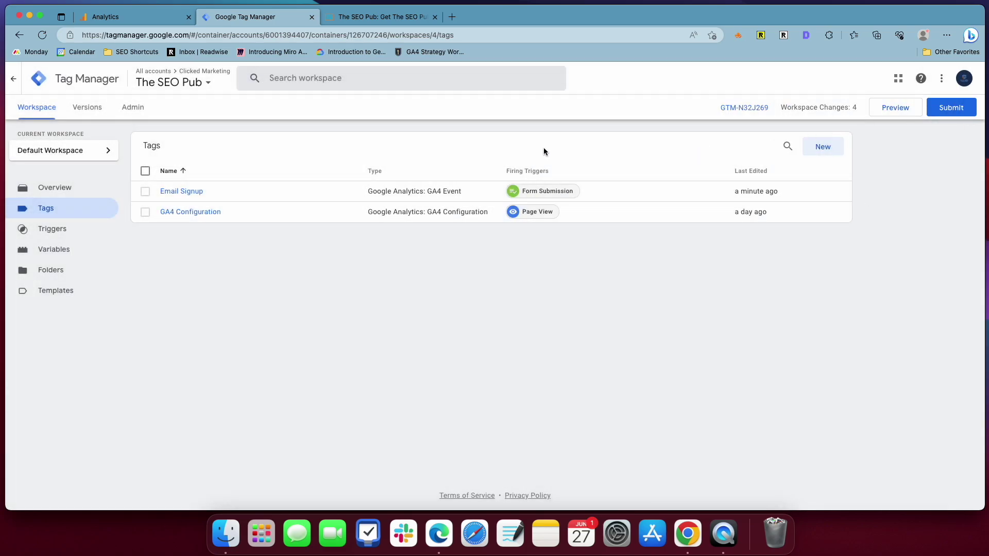
Start a new Tag Assistant preview of theseopub.com and dismiss the connection notice.
{"action": "left_click", "coordinate": [882, 109]}
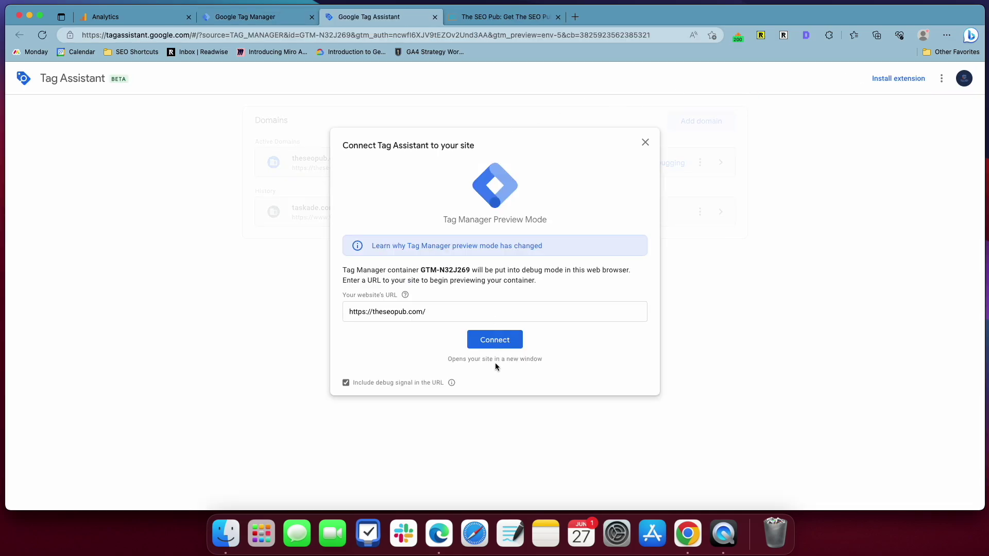
{"action": "left_click", "coordinate": [495, 340]}
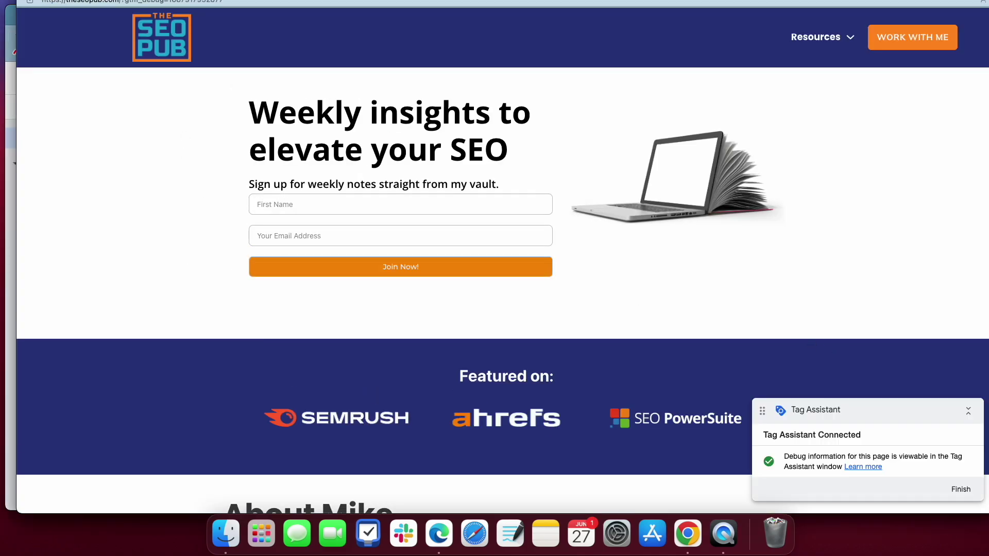
{"action": "left_click", "coordinate": [5, 100]}
{"action": "left_click", "coordinate": [489, 294]}
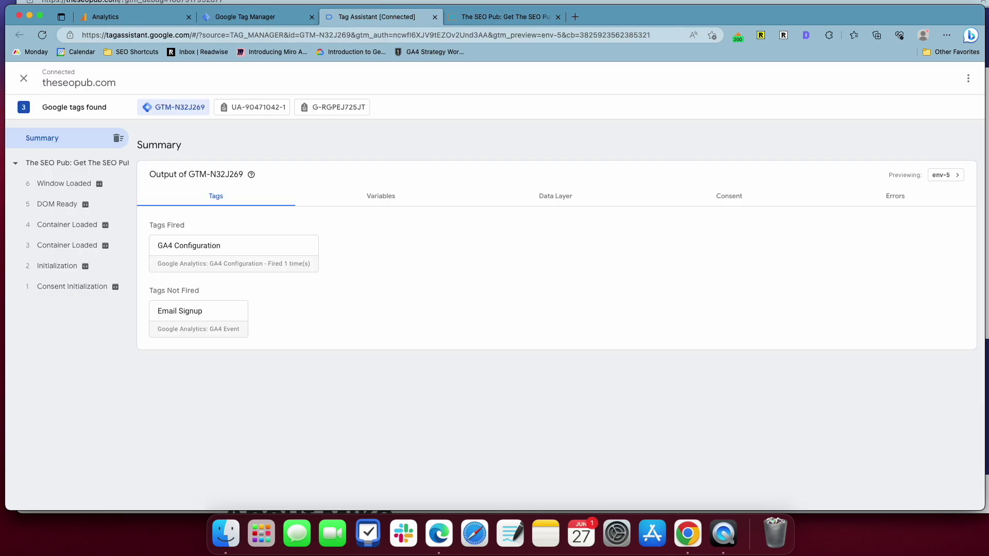
{"action": "left_click", "coordinate": [470, 3]}
Submit the Work With Me form with name 'test', a test email, website test.com and message 'tes'.
{"action": "scroll", "coordinate": [470, 185], "scroll_direction": "down", "scroll_amount": 6}
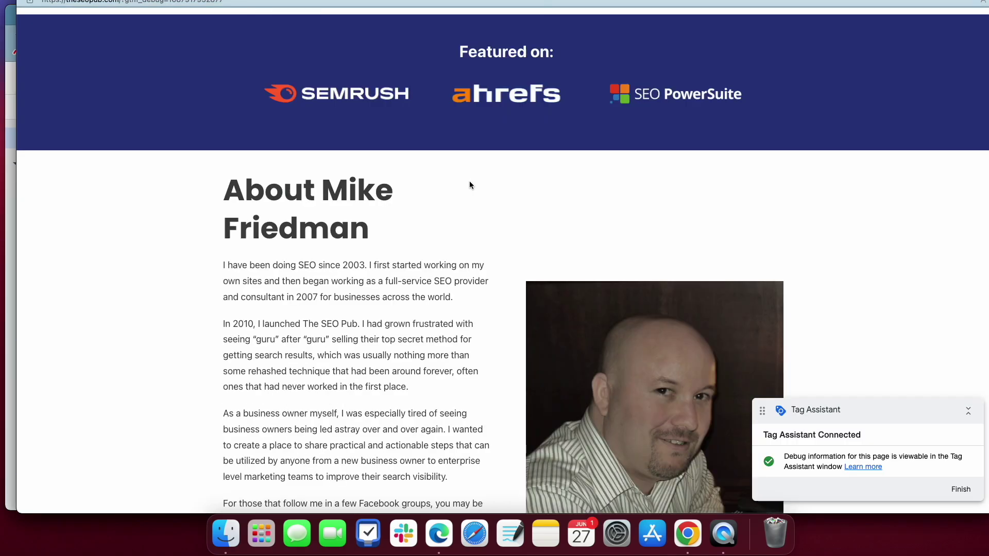
{"action": "scroll", "coordinate": [469, 184], "scroll_direction": "down", "scroll_amount": 10}
{"action": "left_click", "coordinate": [654, 242]}
{"action": "type", "text": "test"}
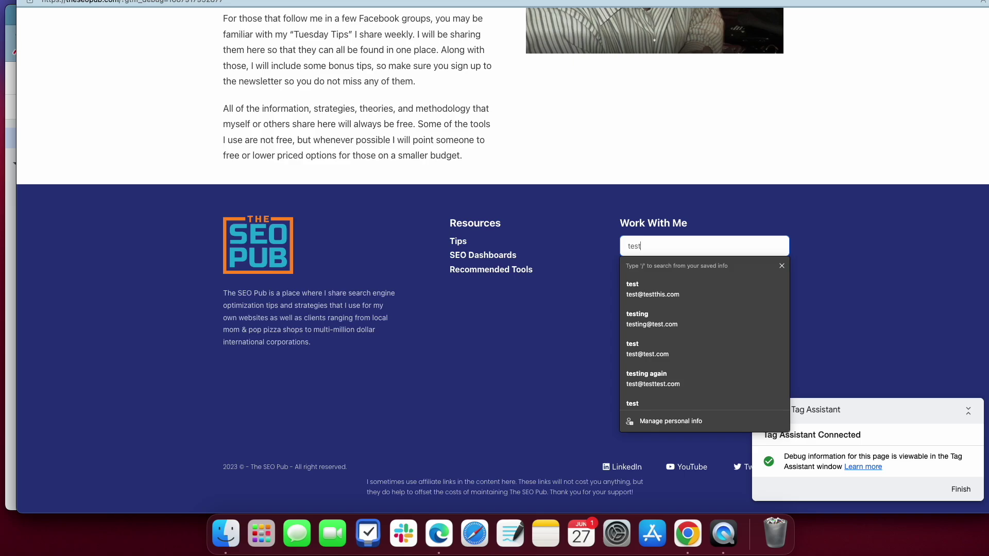
{"action": "key", "text": "Tab"}
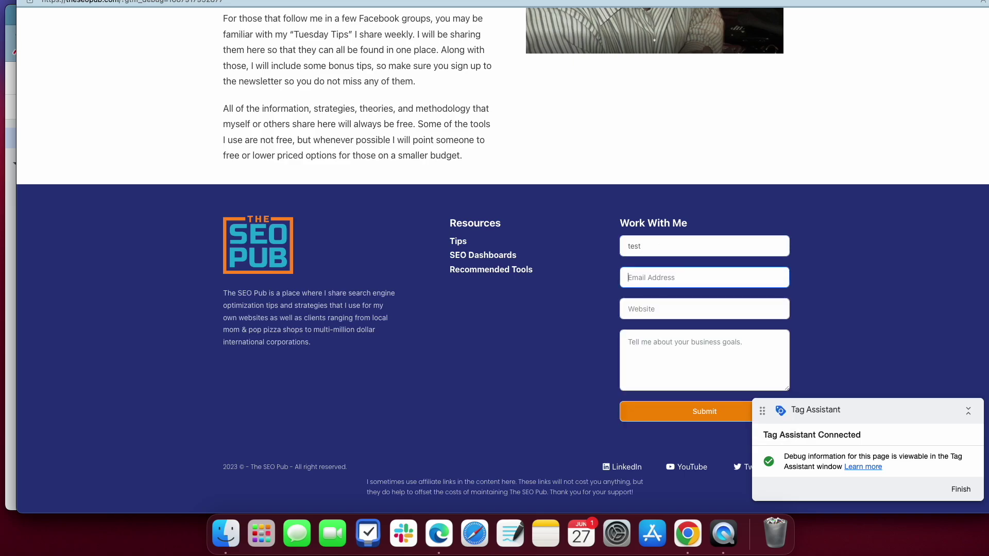
{"action": "type", "text": "test@testthis.com"}
{"action": "left_click", "coordinate": [659, 318]}
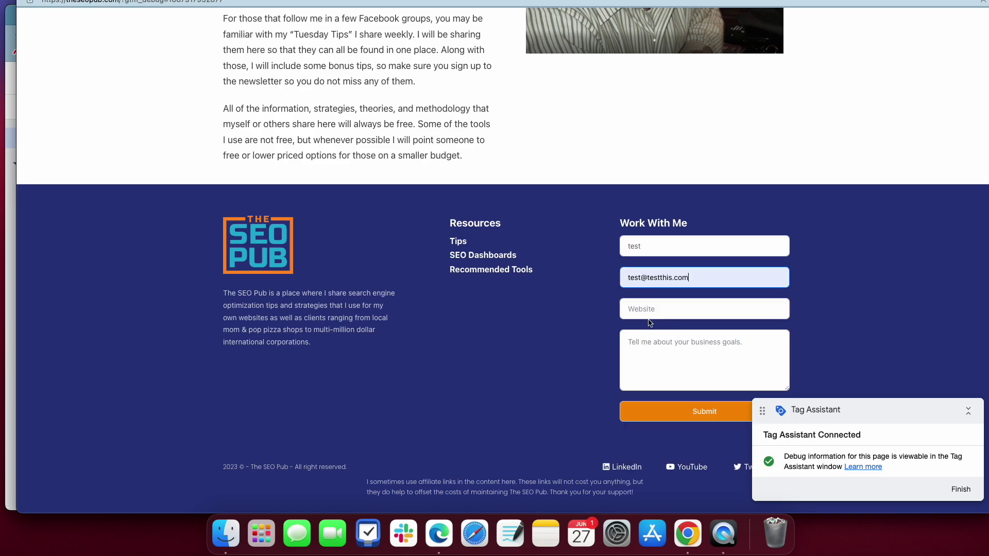
{"action": "key", "text": "Tab"}
{"action": "type", "text": "test.com"}
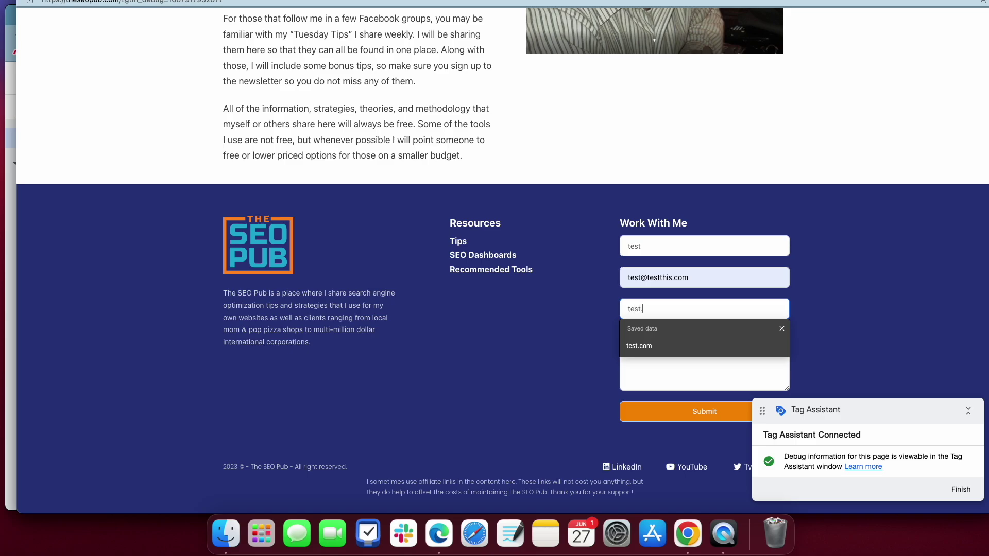
{"action": "key", "text": "Tab"}
{"action": "type", "text": "tes"}
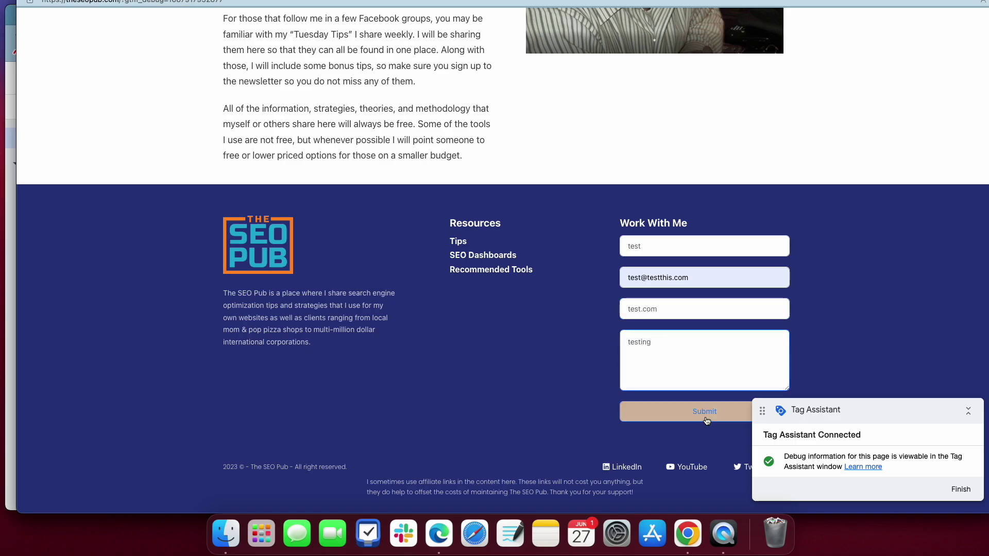
{"action": "left_click", "coordinate": [693, 411]}
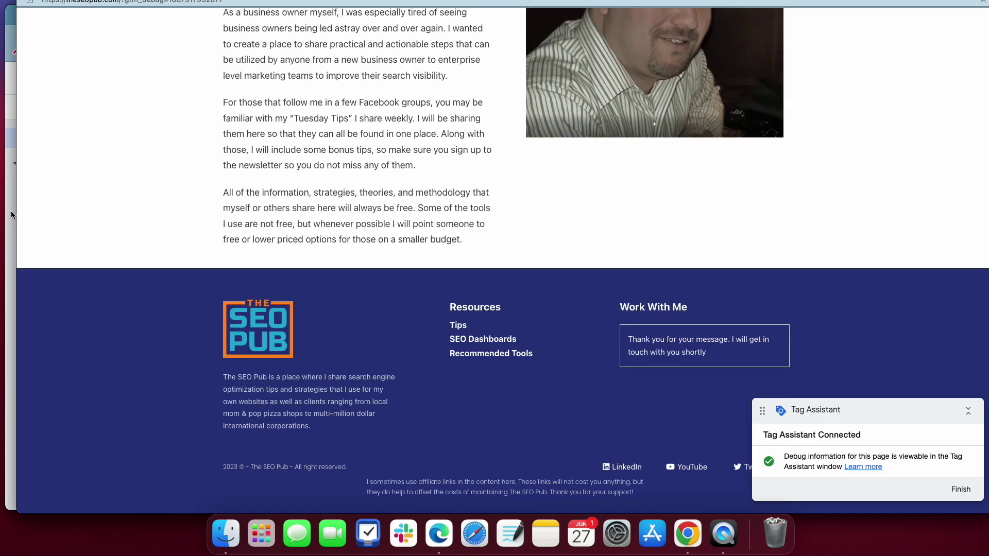
Review the tags fired after the contact form submission, then return to the site homepage.
{"action": "left_click", "coordinate": [11, 214]}
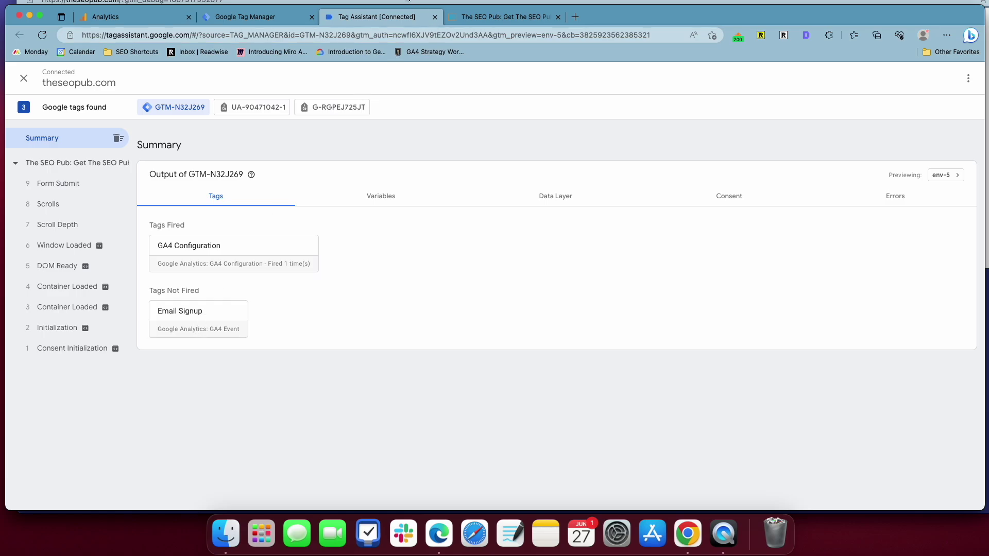
{"action": "left_click", "coordinate": [408, 2]}
{"action": "scroll", "coordinate": [466, 185], "scroll_direction": "up", "scroll_amount": 15}
Submit a newsletter signup with first name 'a tester' and a test email, then view Tag Assistant results.
{"action": "left_click", "coordinate": [355, 205]}
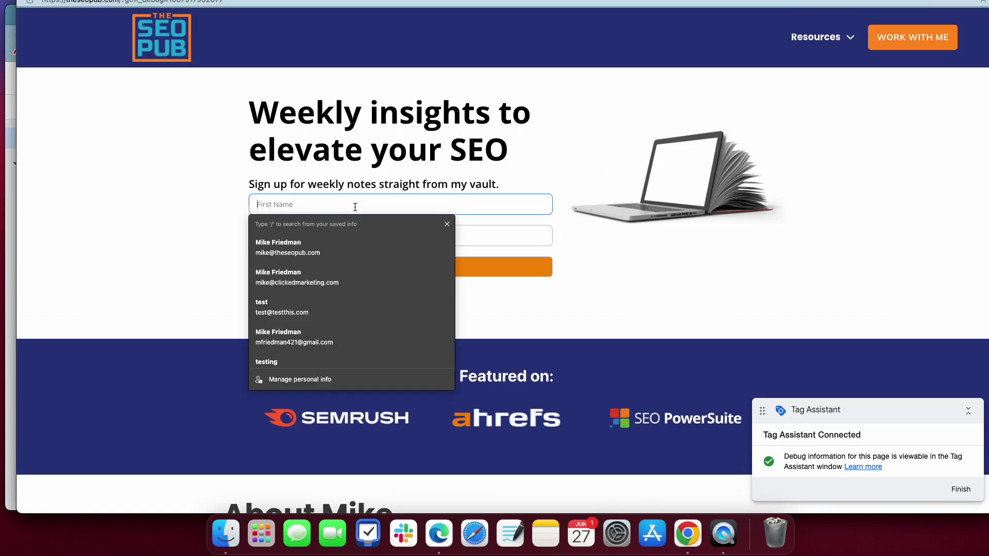
{"action": "type", "text": "a te"}
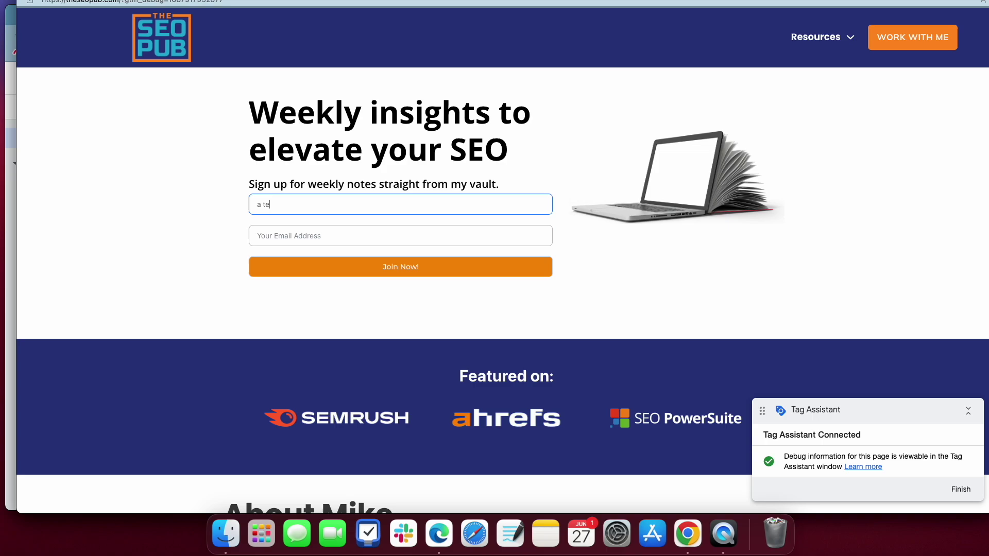
{"action": "type", "text": "ster"}
{"action": "key", "text": "Tab"}
{"action": "type", "text": "te"}
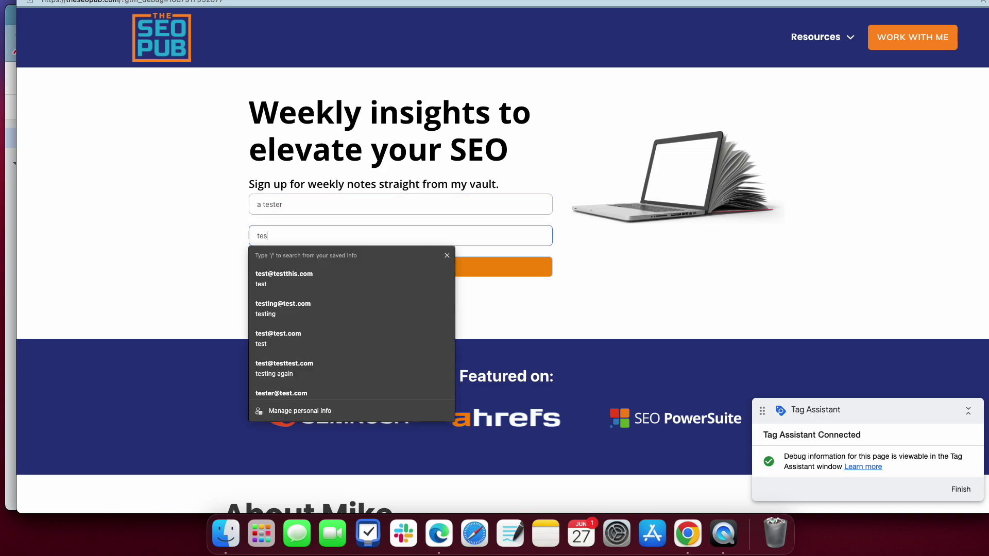
{"action": "type", "text": "stthis@t"}
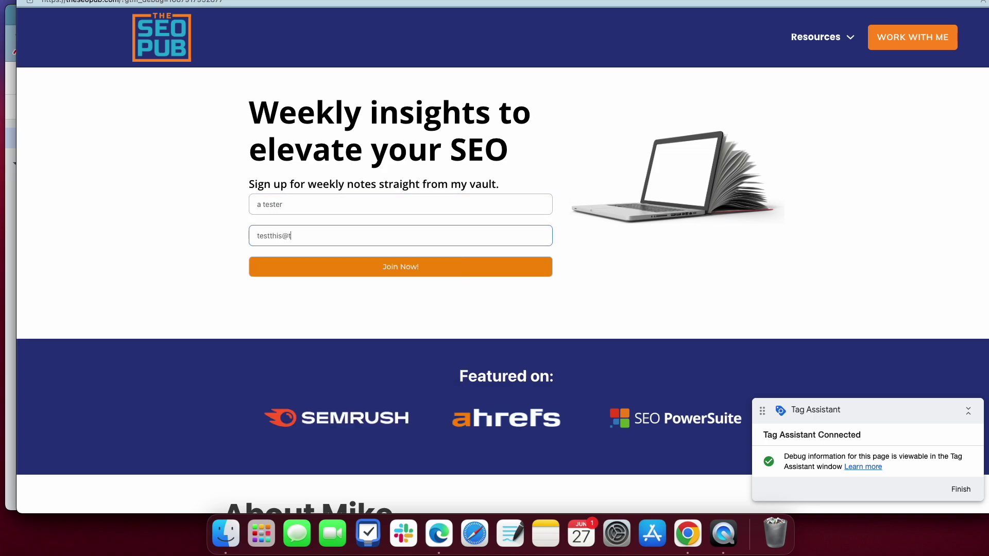
{"action": "type", "text": "est.com"}
{"action": "left_click", "coordinate": [343, 264]}
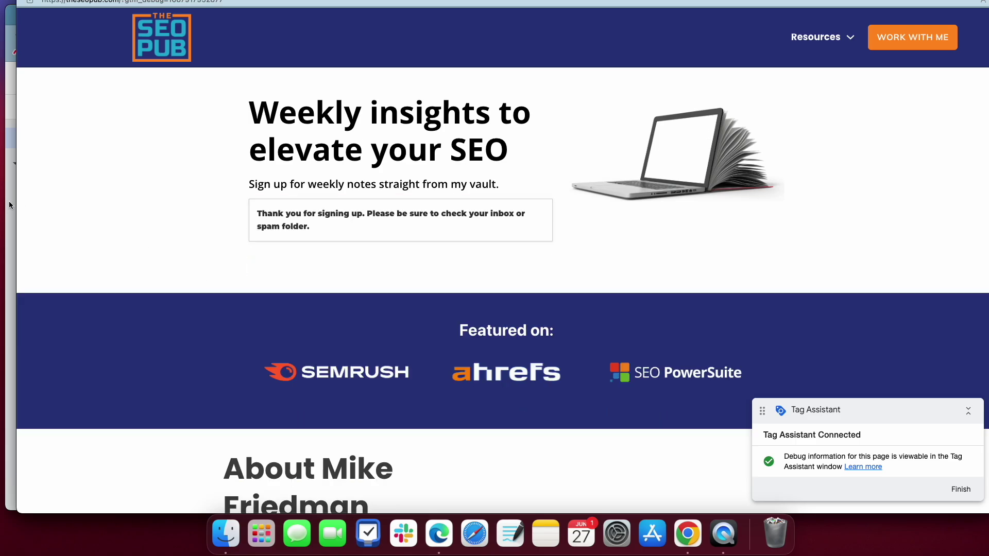
{"action": "left_click", "coordinate": [10, 204]}
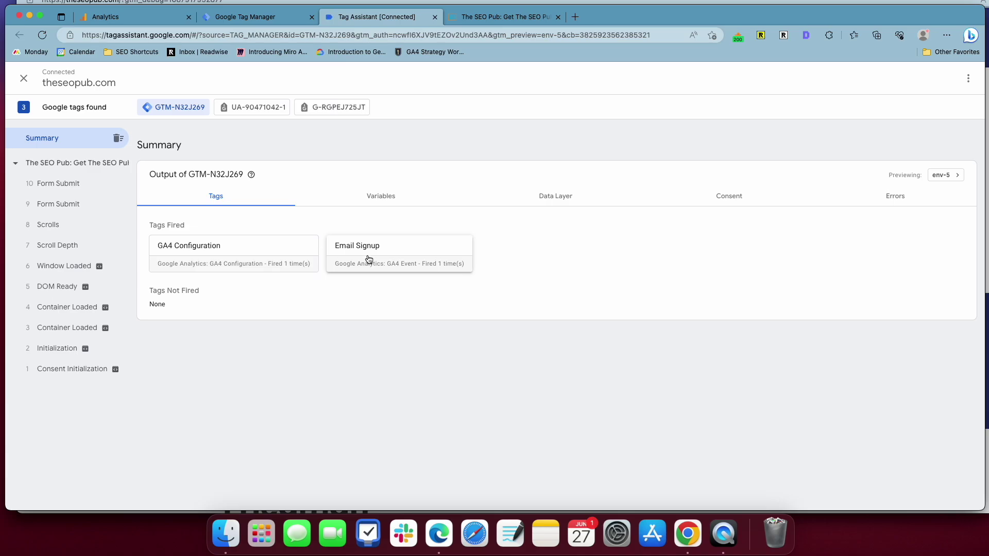
Close the Tag Assistant debugging tab and return to the Tag Manager workspace.
{"action": "key", "text": "super+grave"}
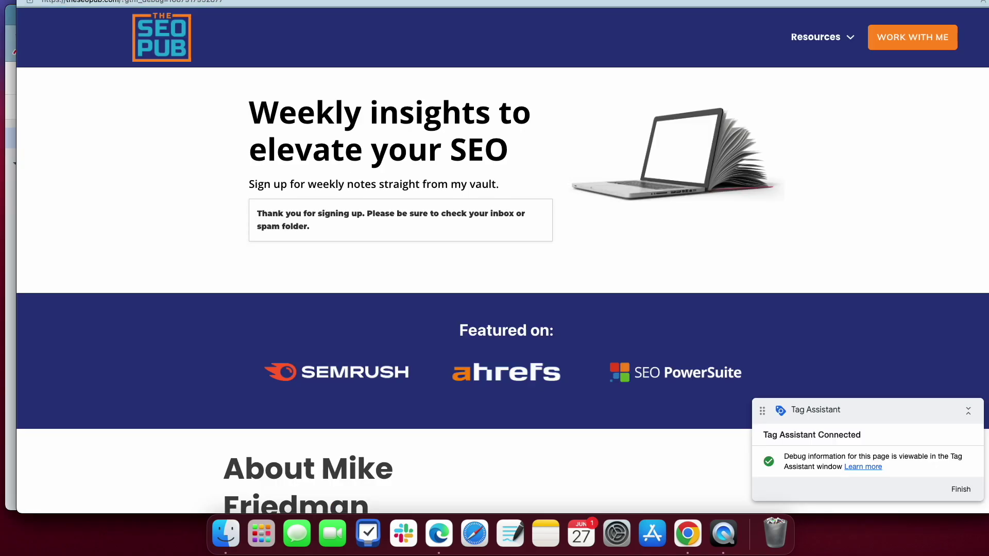
{"action": "key", "text": "super+grave"}
{"action": "left_click", "coordinate": [435, 17]}
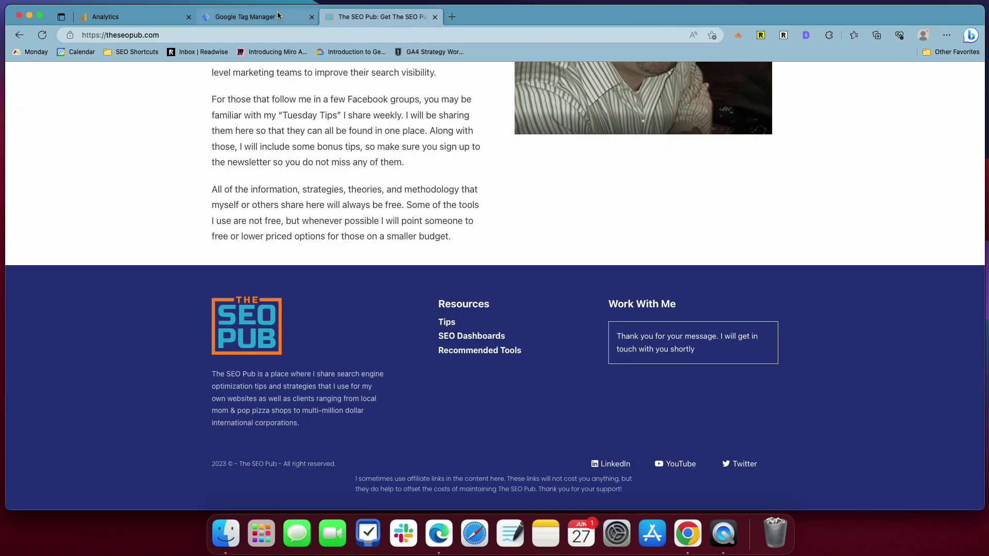
{"action": "left_click", "coordinate": [265, 18]}
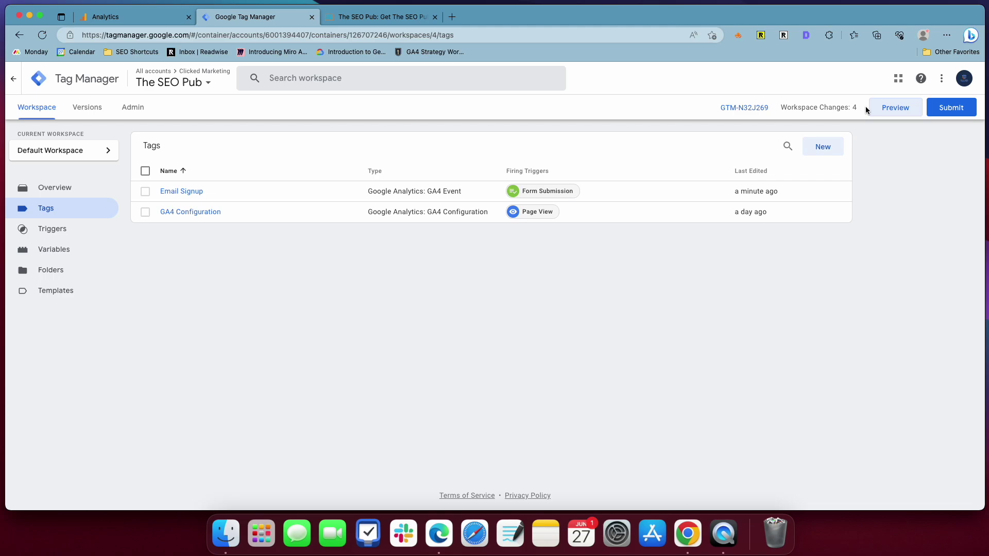
Submit and publish the workspace changes as Version 4 without a version description.
{"action": "left_click", "coordinate": [952, 109]}
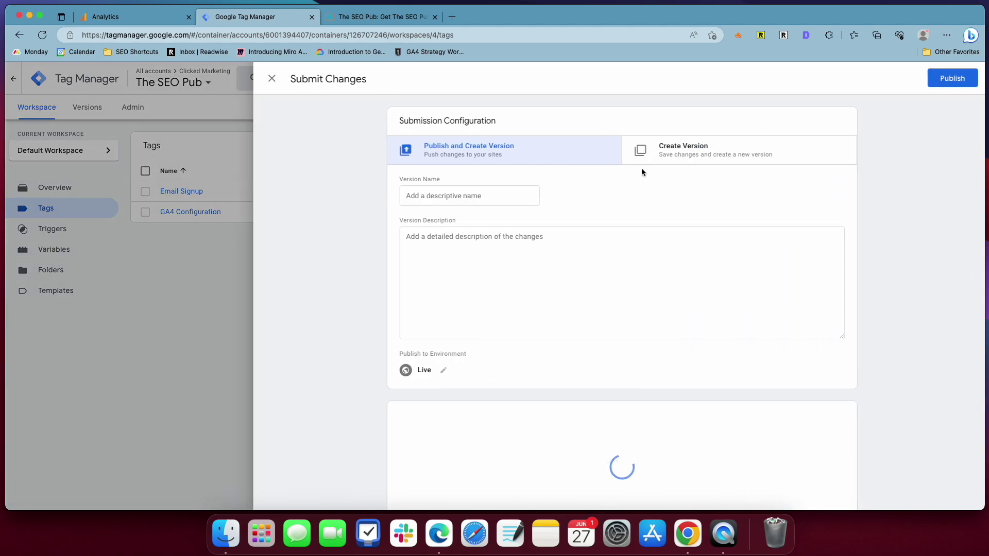
{"action": "left_click", "coordinate": [948, 81]}
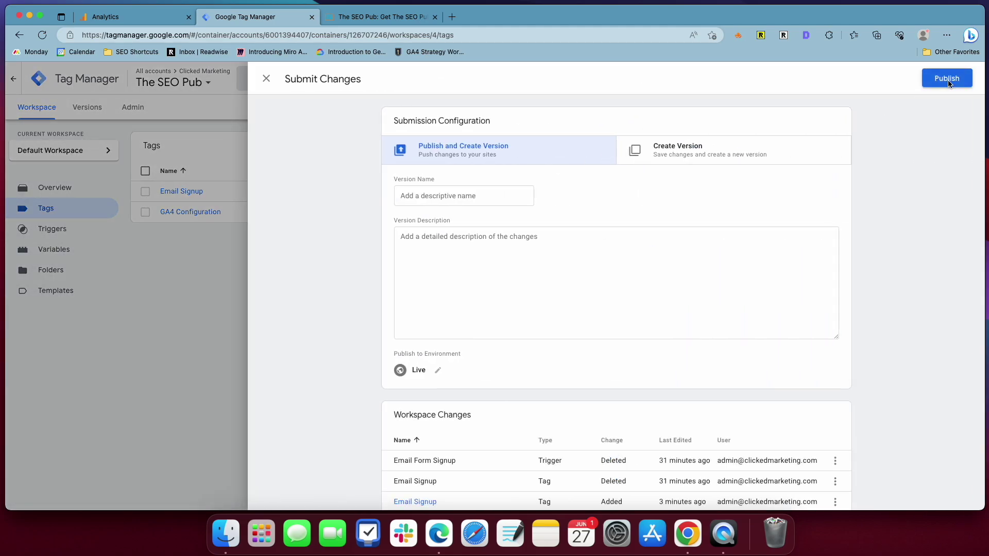
{"action": "left_click", "coordinate": [639, 379]}
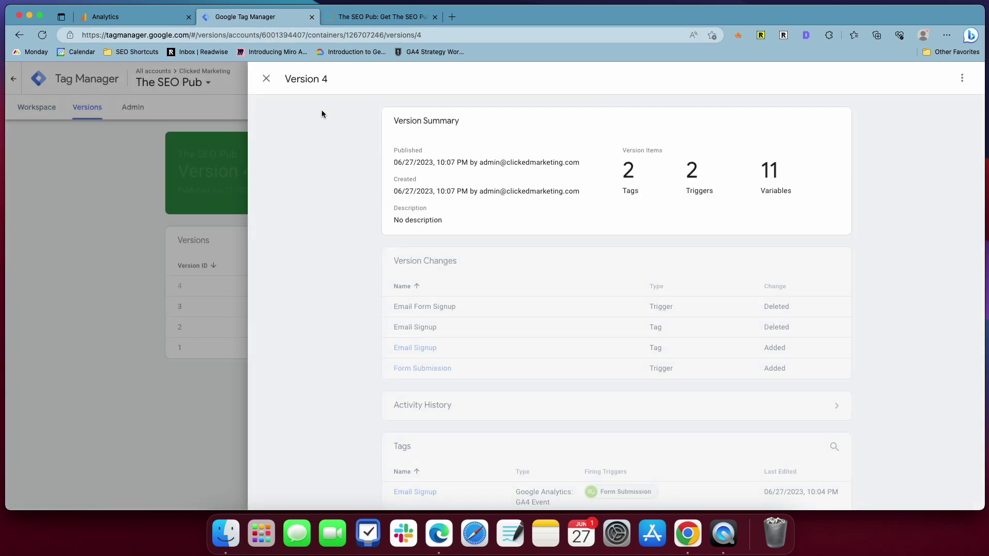
{"action": "left_click", "coordinate": [267, 78]}
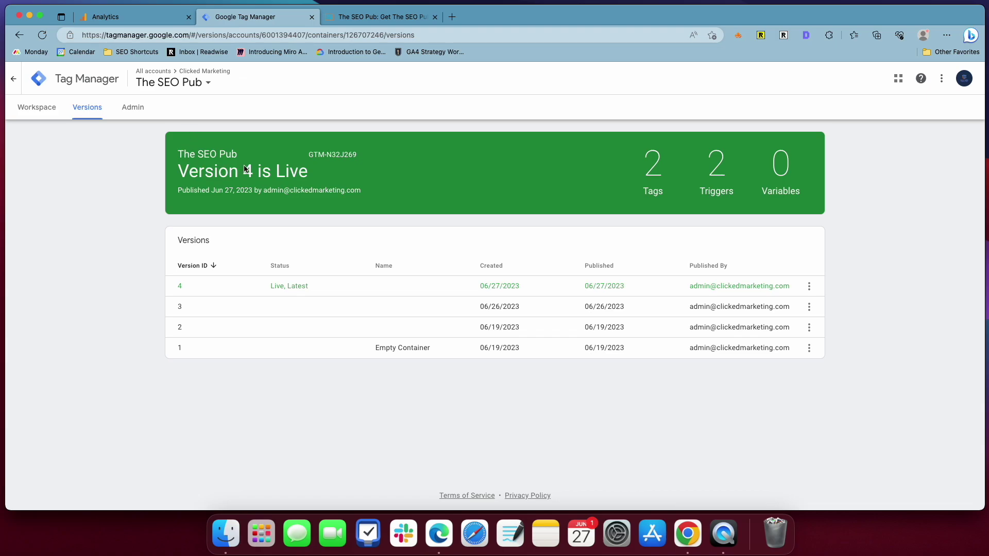
Reload the live site, close the Tag Assistant panel, and submit a newsletter signup with a test name and email.
{"action": "left_click", "coordinate": [381, 17]}
{"action": "left_click", "coordinate": [42, 34]}
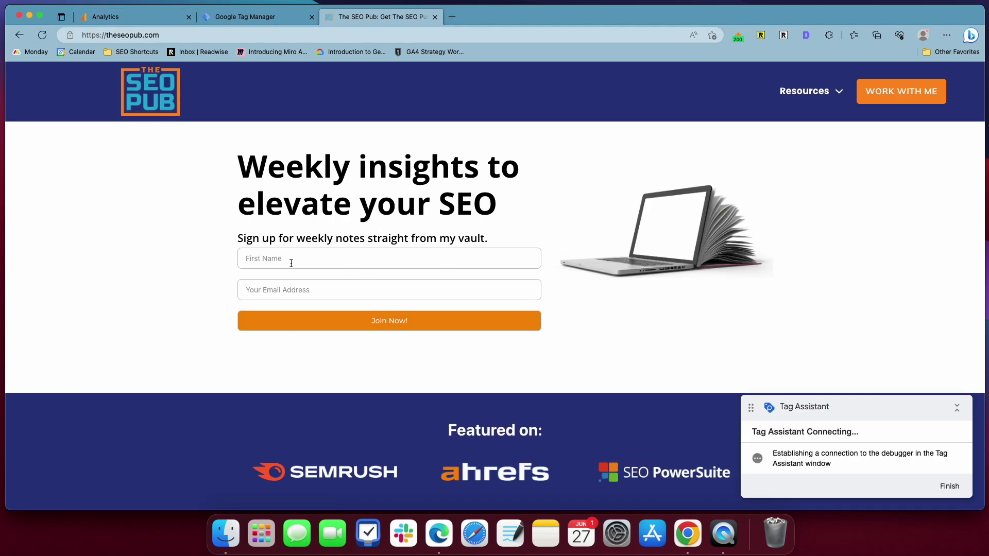
{"action": "left_click", "coordinate": [951, 485]}
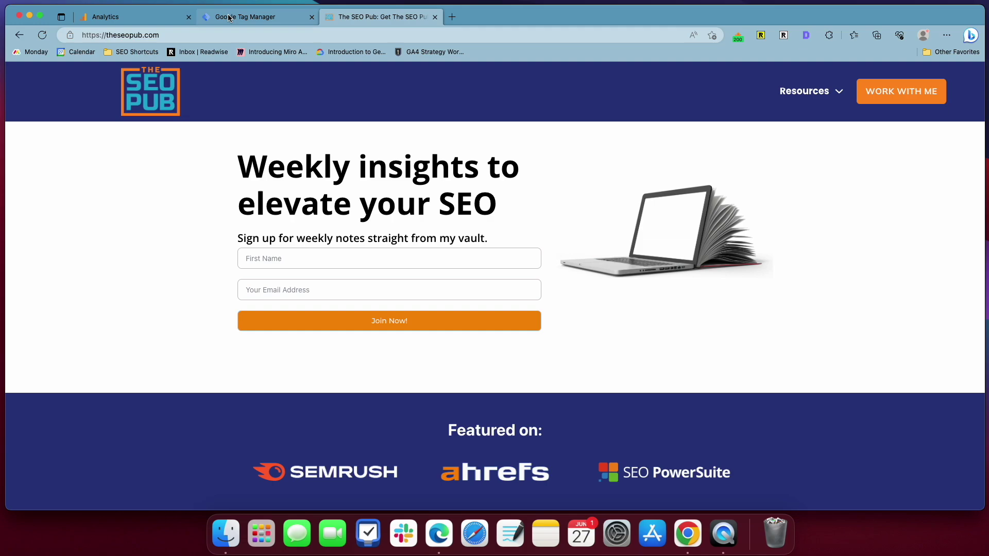
{"action": "left_click", "coordinate": [276, 263]}
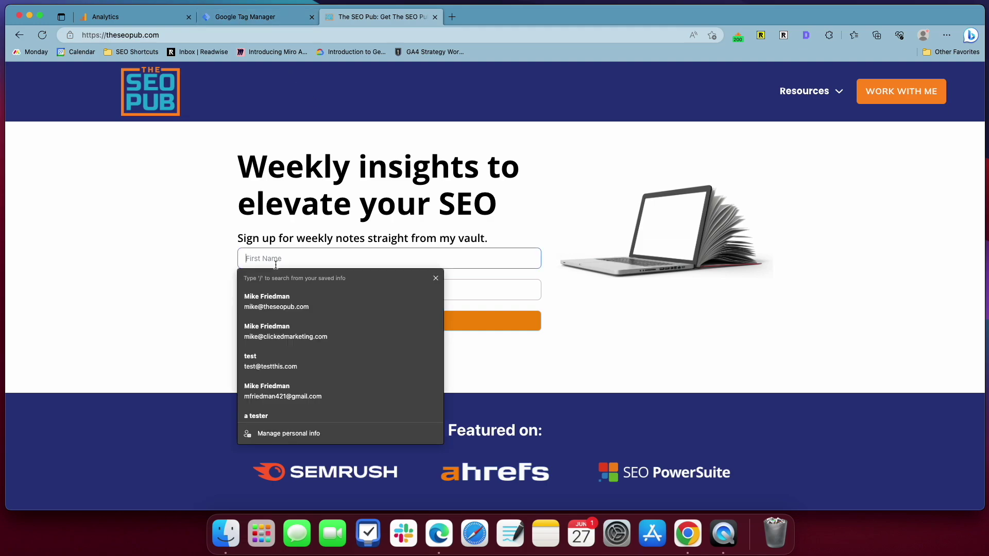
{"action": "type", "text": "mike the"}
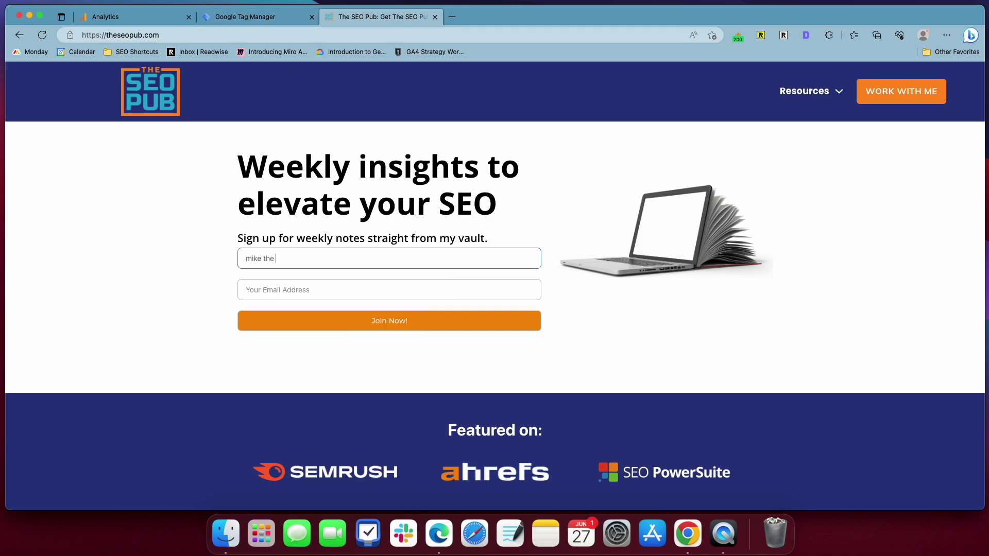
{"action": "type", "text": "mike"}
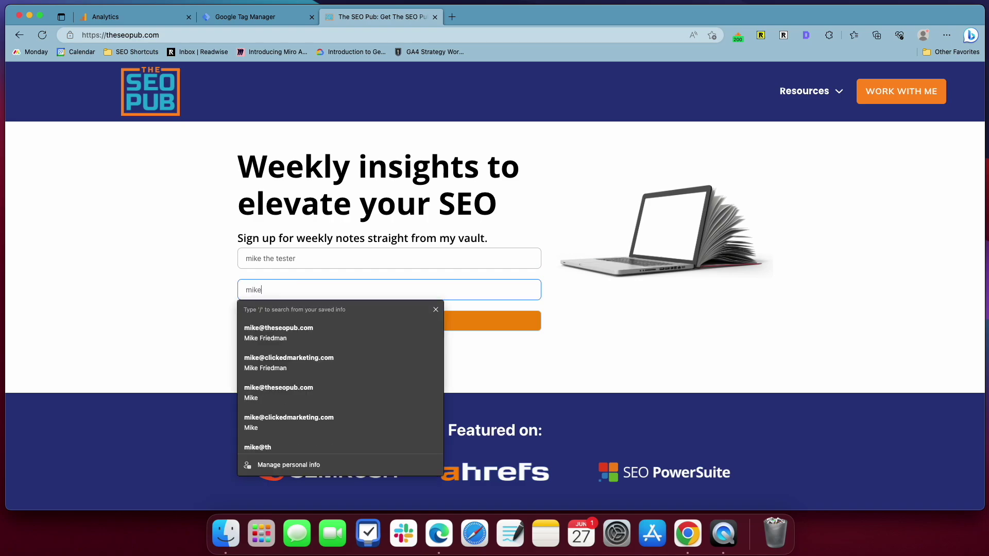
{"action": "type", "text": "@testtest"}
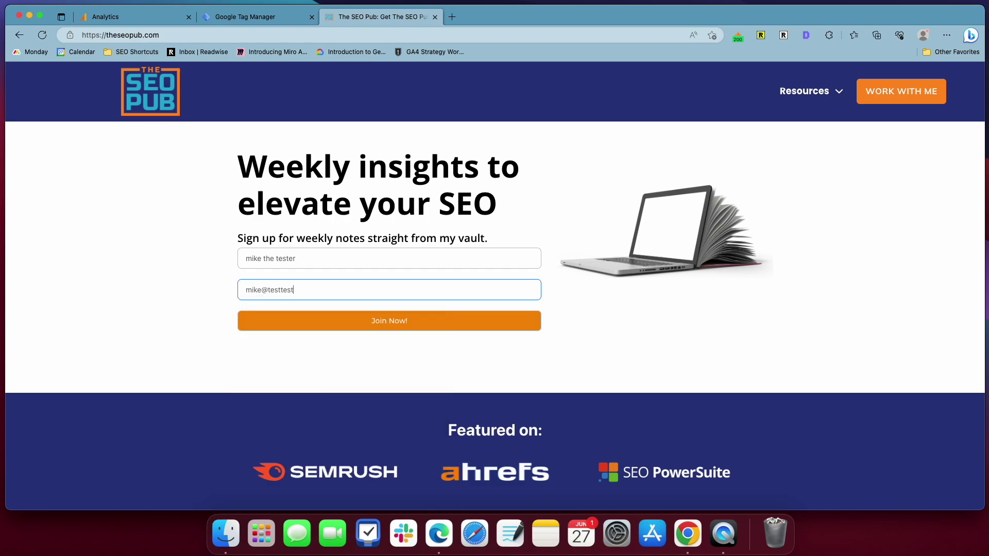
{"action": "type", "text": ".com"}
{"action": "left_click", "coordinate": [328, 315]}
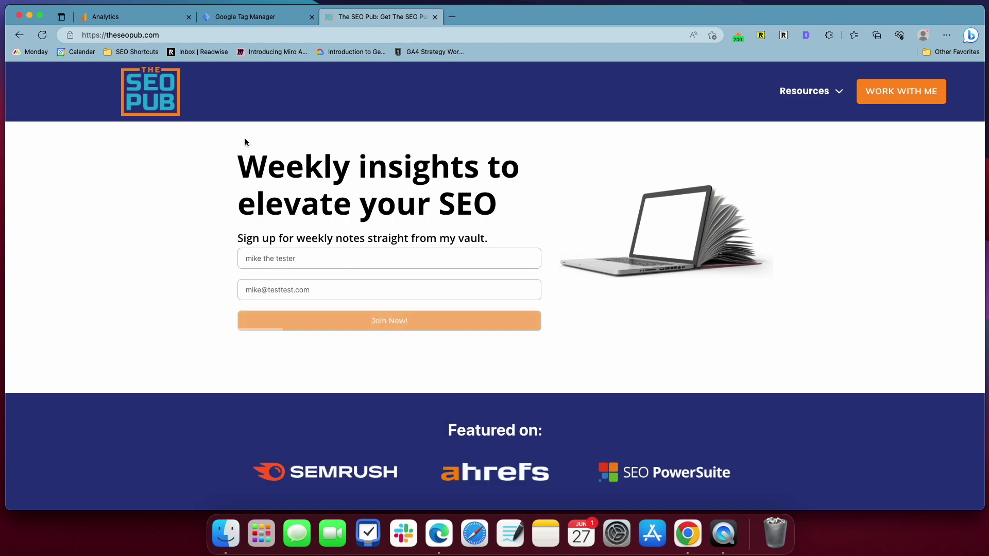
Open the Realtime report from Reports and check the email_signup event count, which reaches 7.
{"action": "left_click", "coordinate": [142, 18]}
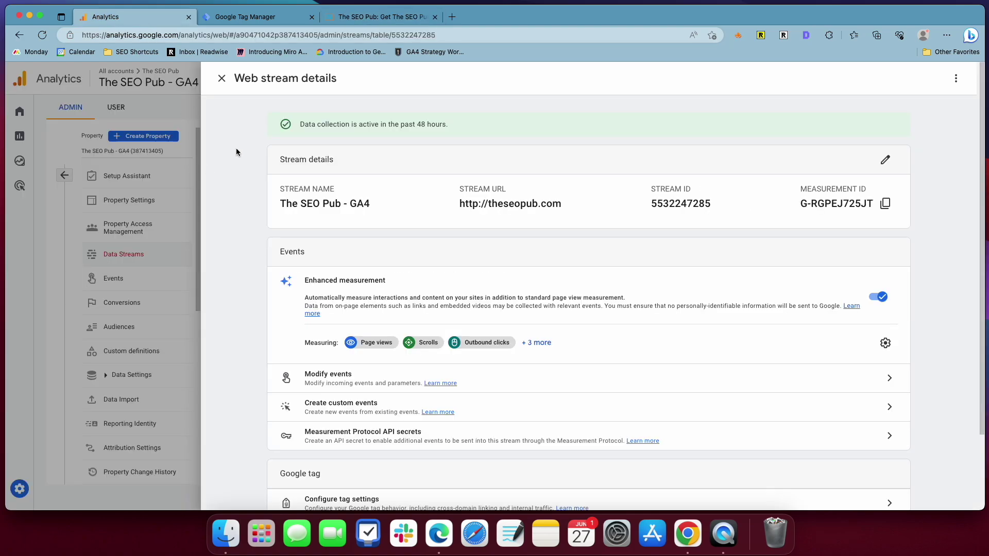
{"action": "left_click", "coordinate": [221, 77]}
{"action": "mouse_move", "coordinate": [39, 135]}
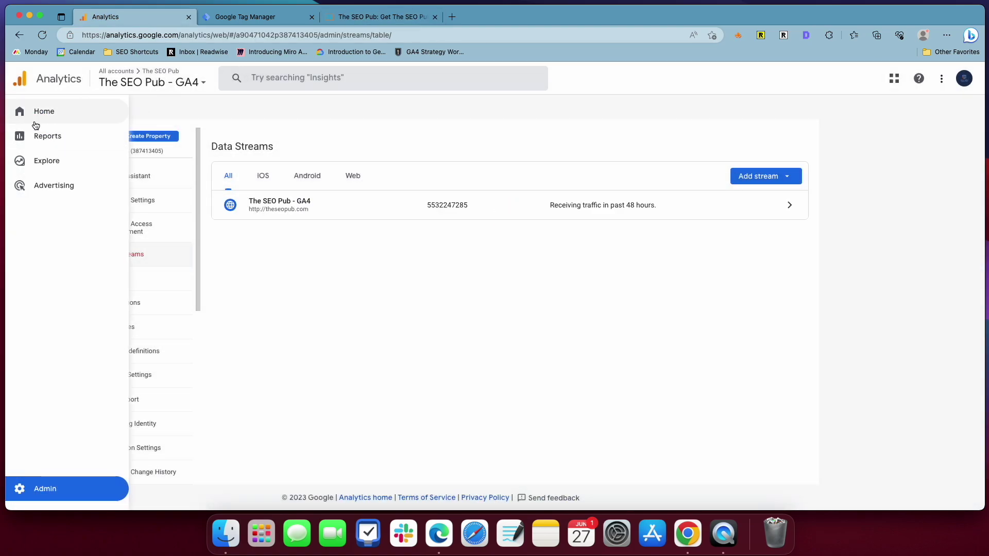
{"action": "left_click", "coordinate": [41, 135]}
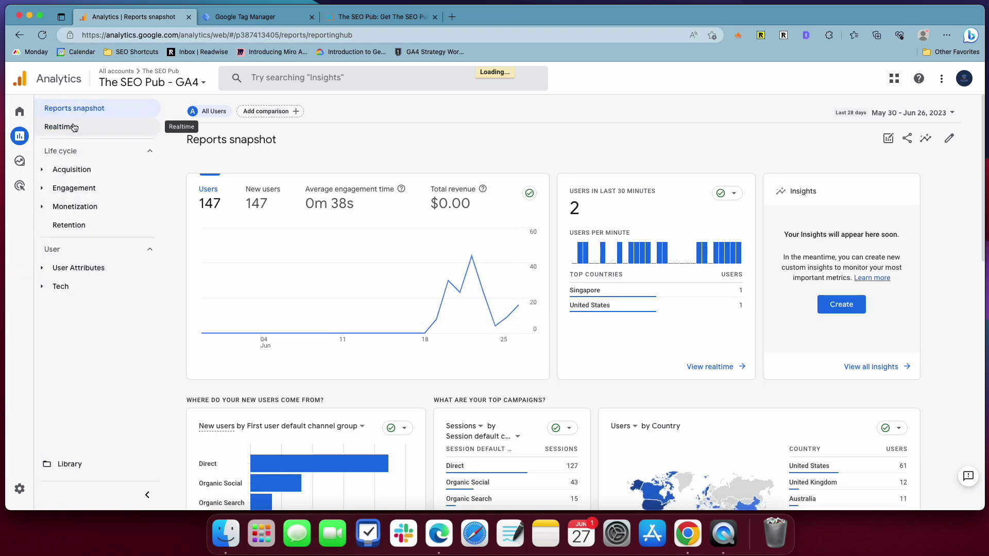
{"action": "left_click", "coordinate": [73, 127]}
{"action": "scroll", "coordinate": [741, 309], "scroll_direction": "down", "scroll_amount": 2}
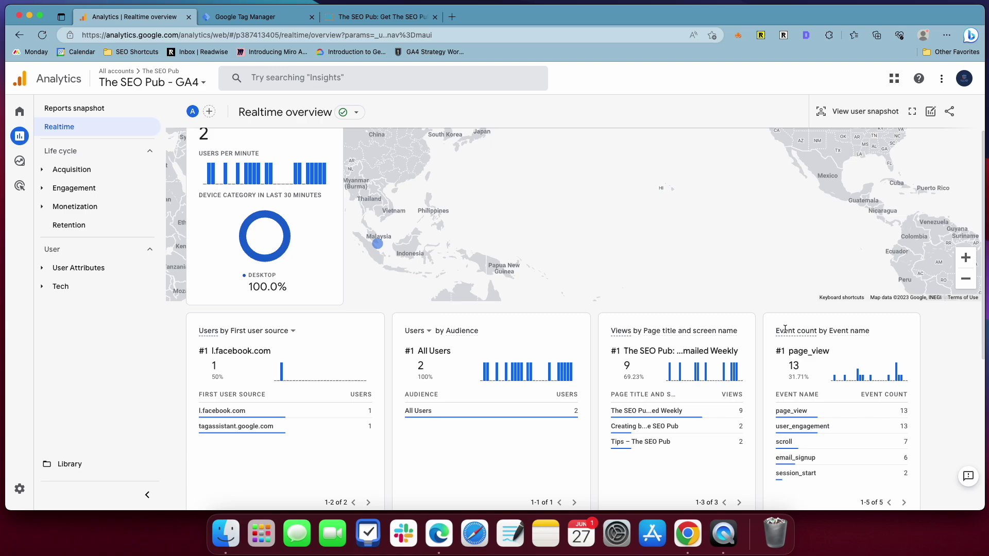
{"action": "mouse_move", "coordinate": [787, 462]}
{"action": "scroll", "coordinate": [590, 284], "scroll_direction": "up", "scroll_amount": 1}
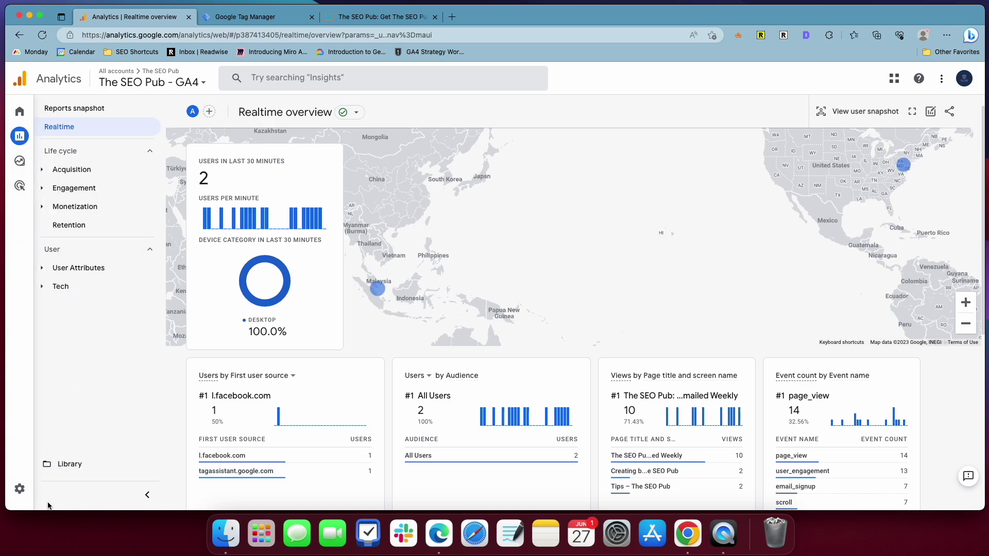
In the property's Events admin list, switch on Mark as conversion for email_signup.
{"action": "left_click", "coordinate": [19, 495]}
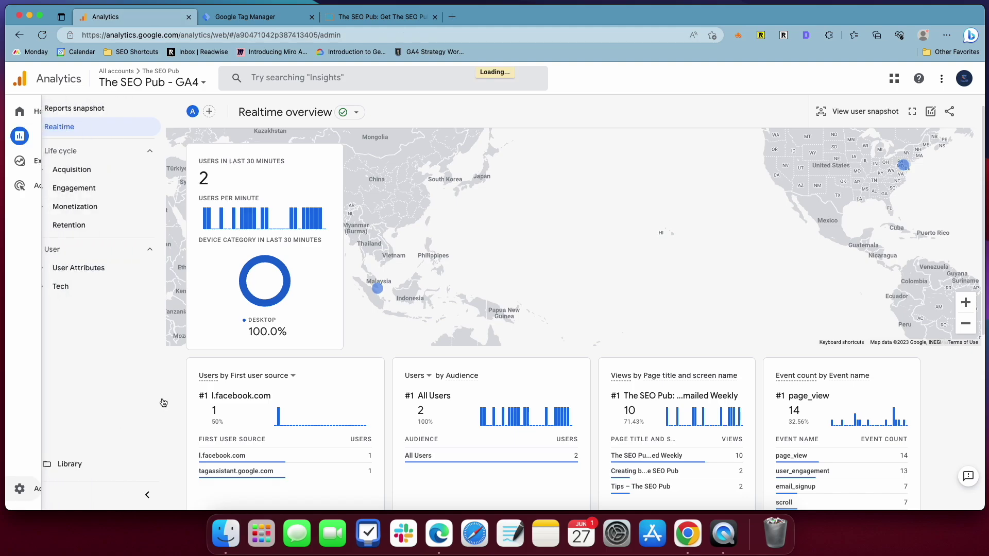
{"action": "left_click", "coordinate": [370, 271]}
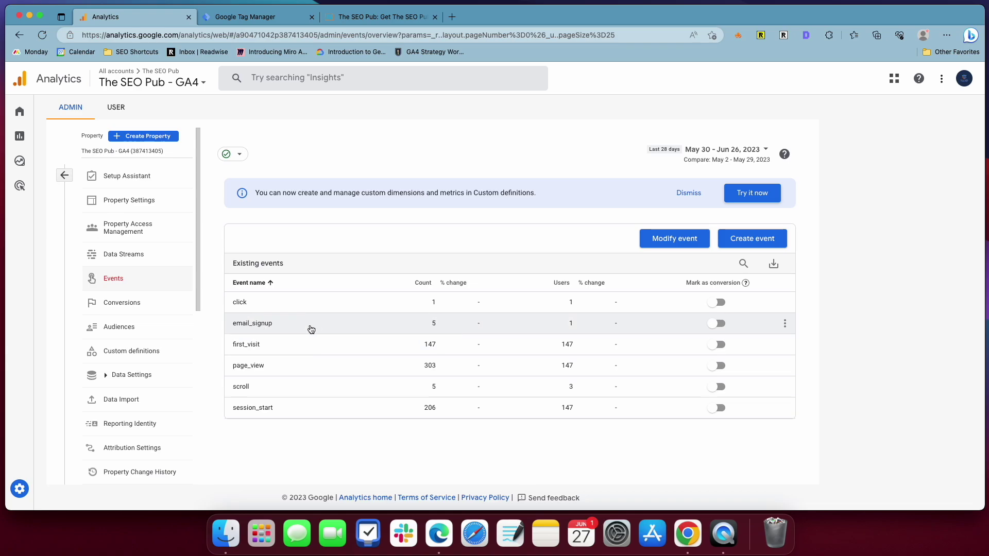
{"action": "left_click", "coordinate": [717, 324]}
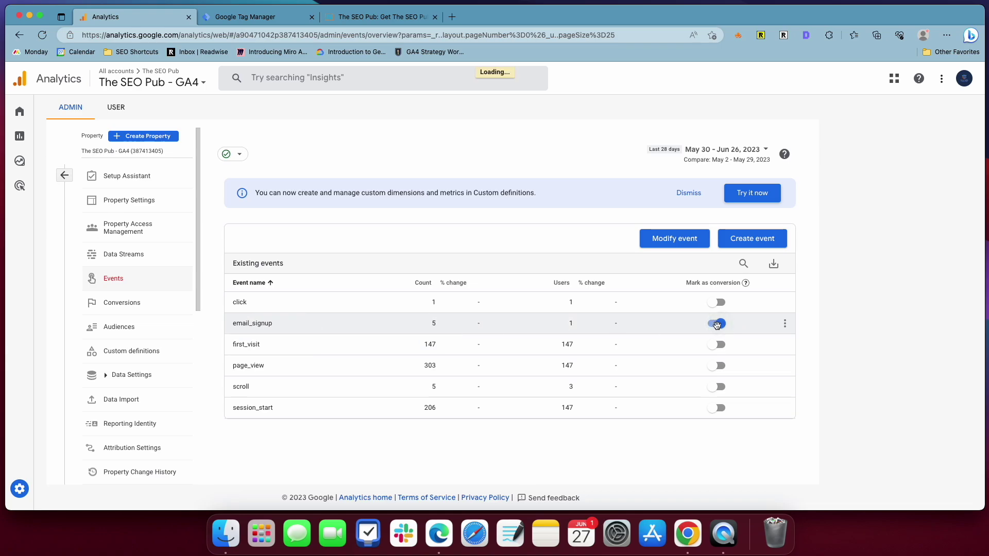